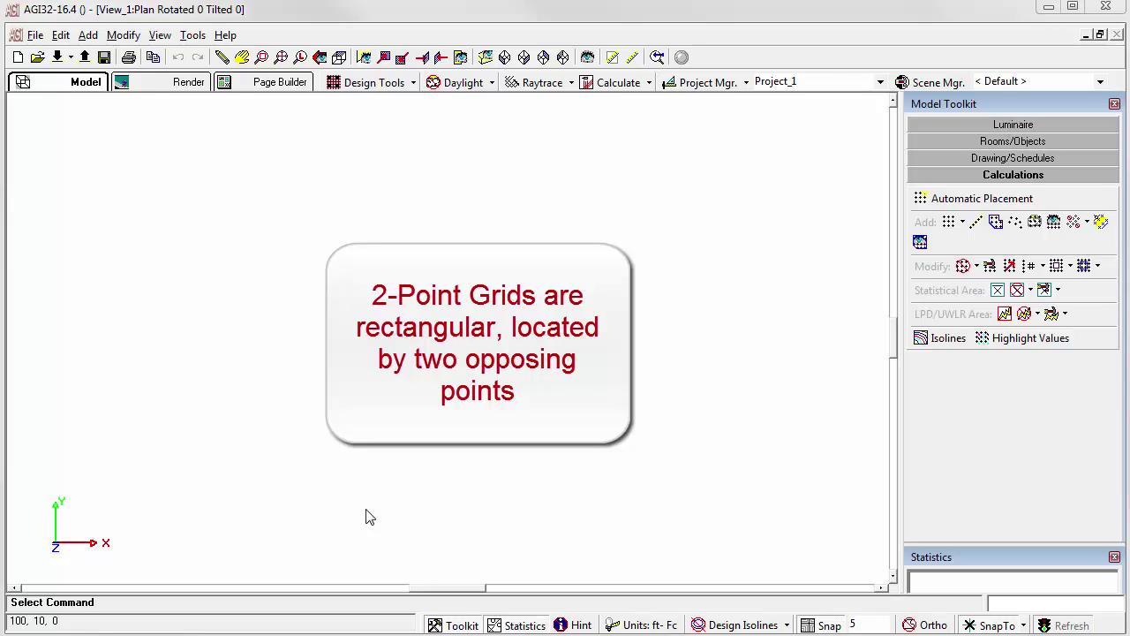
Start a 2-point grid CalcPts_1 (10 ft spacing, Z 0) with grid perimeter lines visible.
left_click(964, 222)
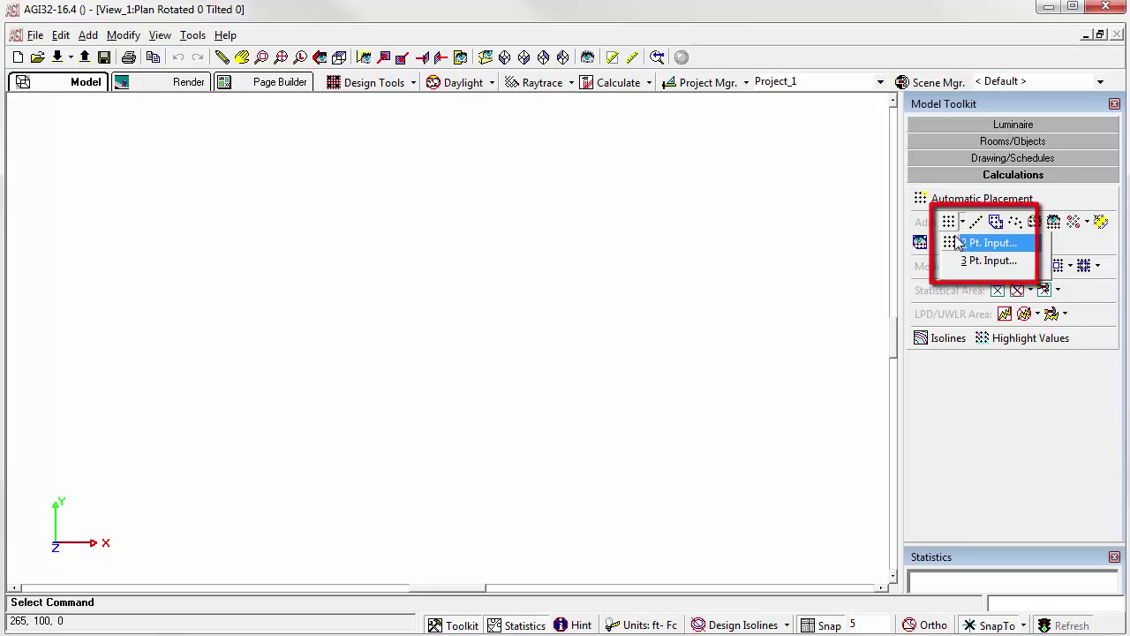
left_click(985, 245)
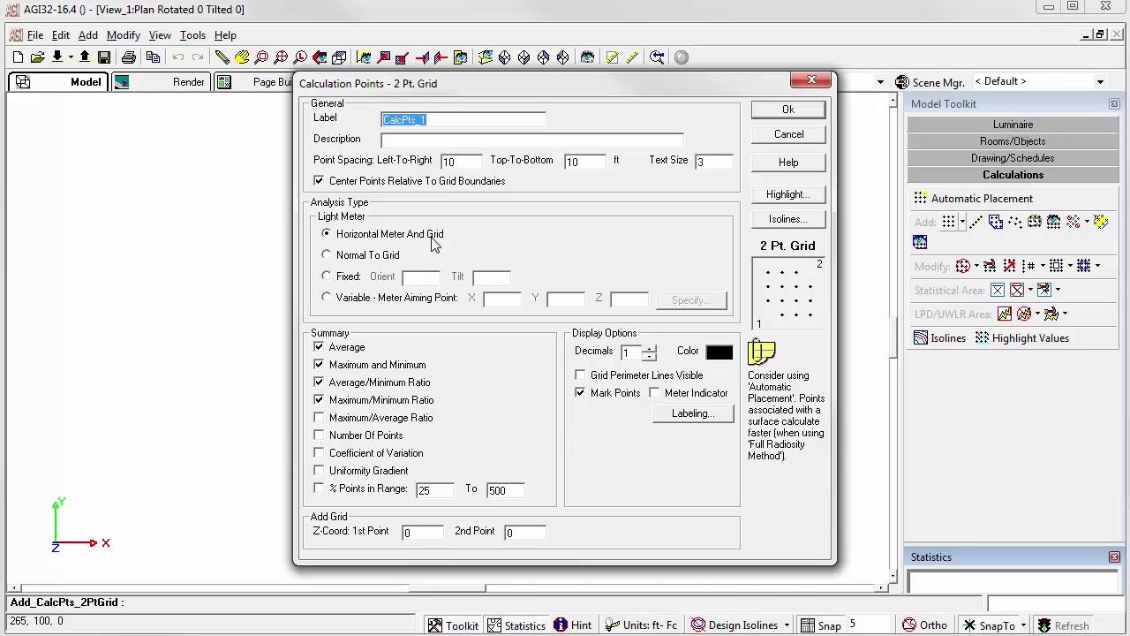
left_click(596, 376)
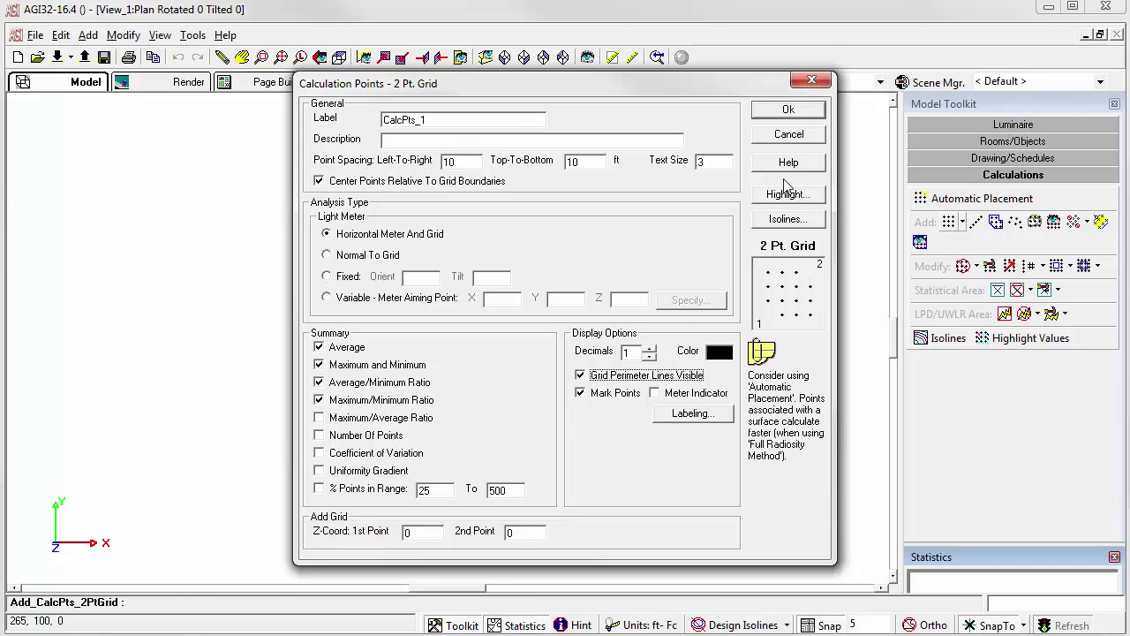
left_click(793, 113)
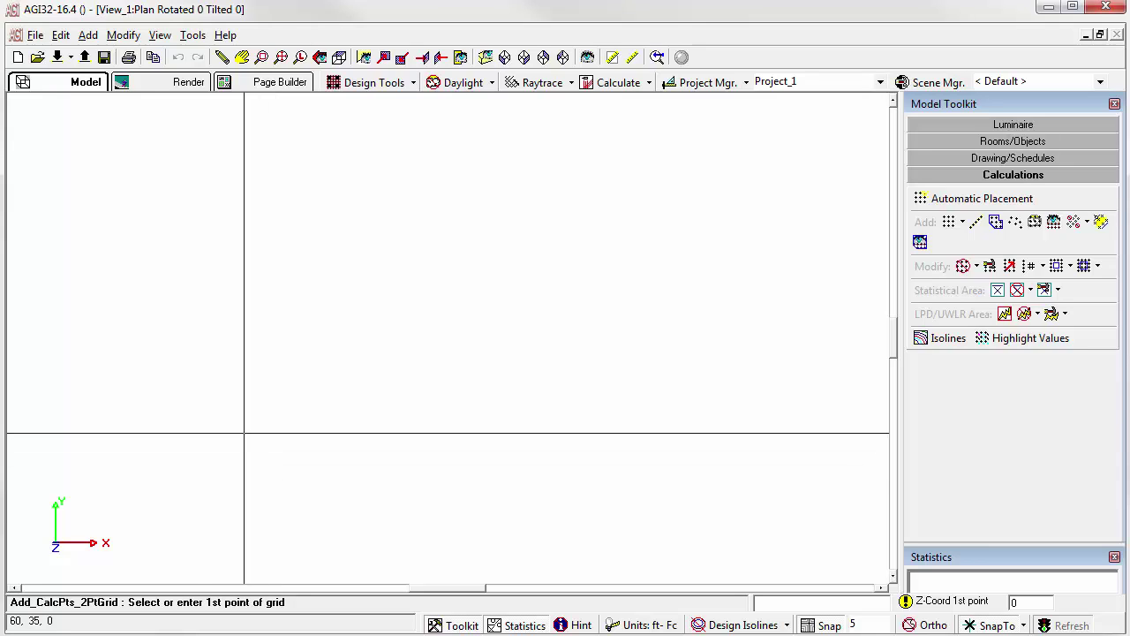
Place the first 10 ft calculation grid by picking two opposite corners in the plan view.
left_click(165, 495)
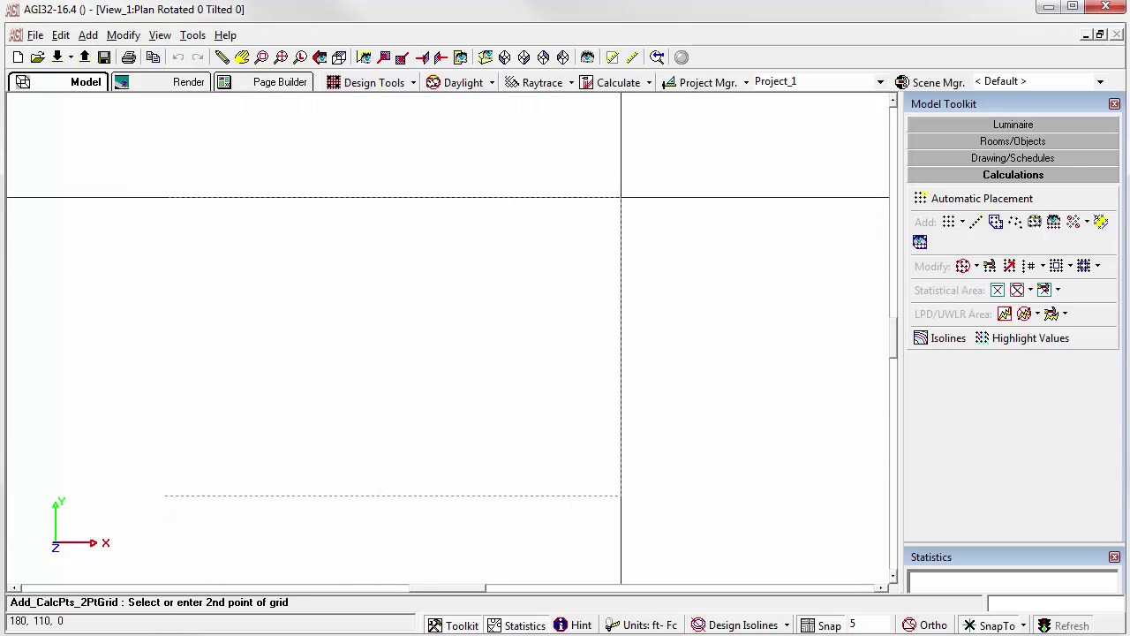
left_click(668, 136)
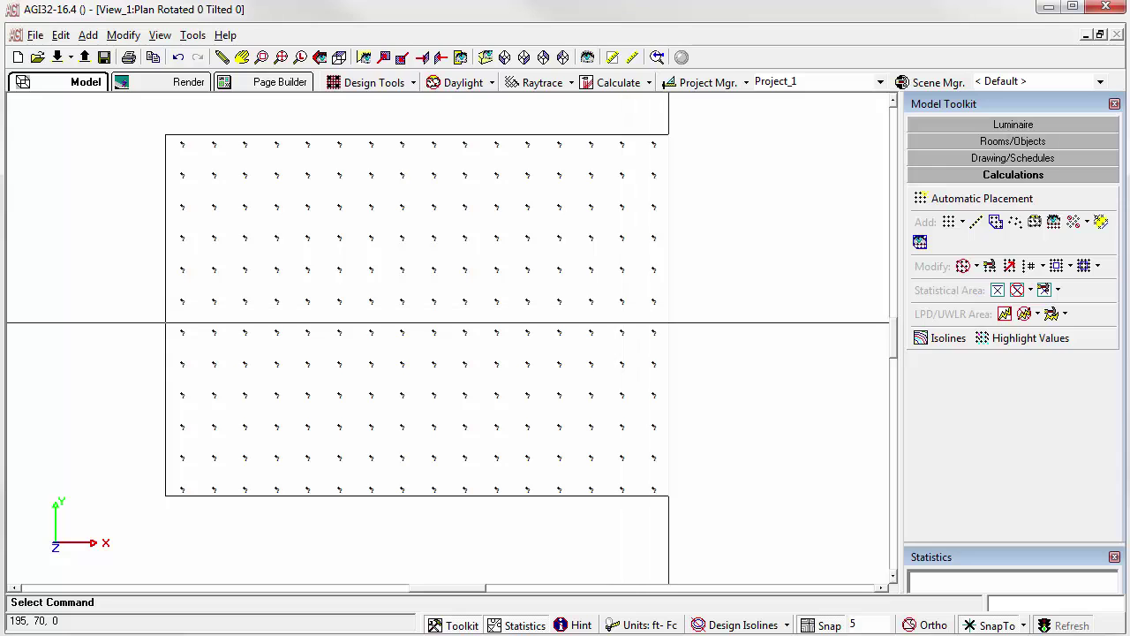
scroll(668, 324, "down", 1)
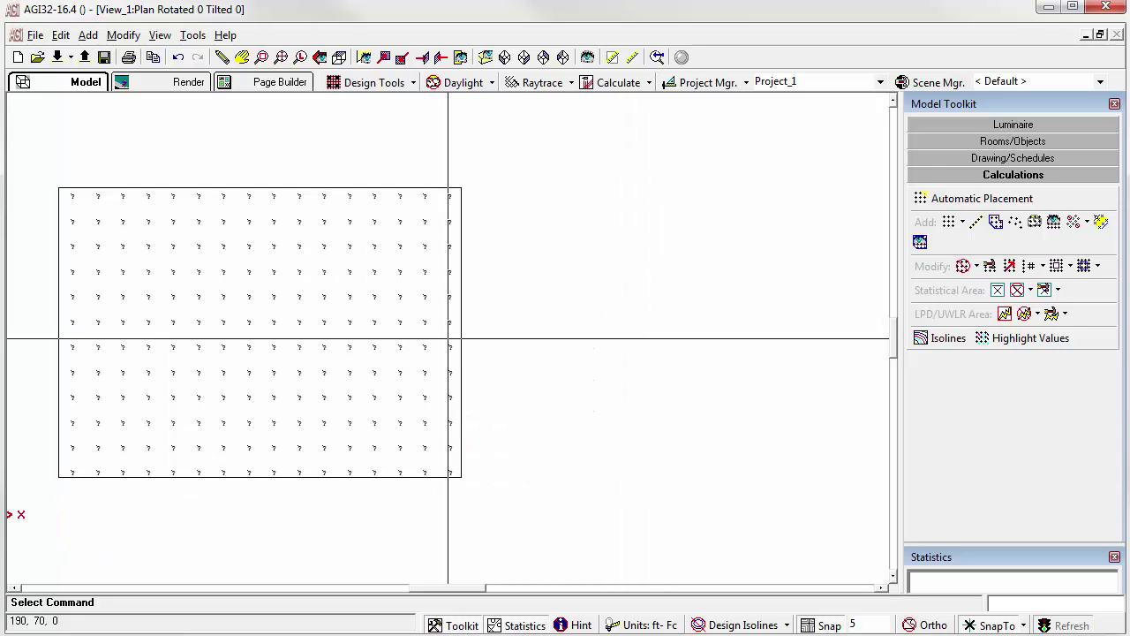
scroll(454, 341, "down", 1)
Repeat the grid command and place CalcPts_2 with two corners to the right of the first grid.
right_click(516, 276)
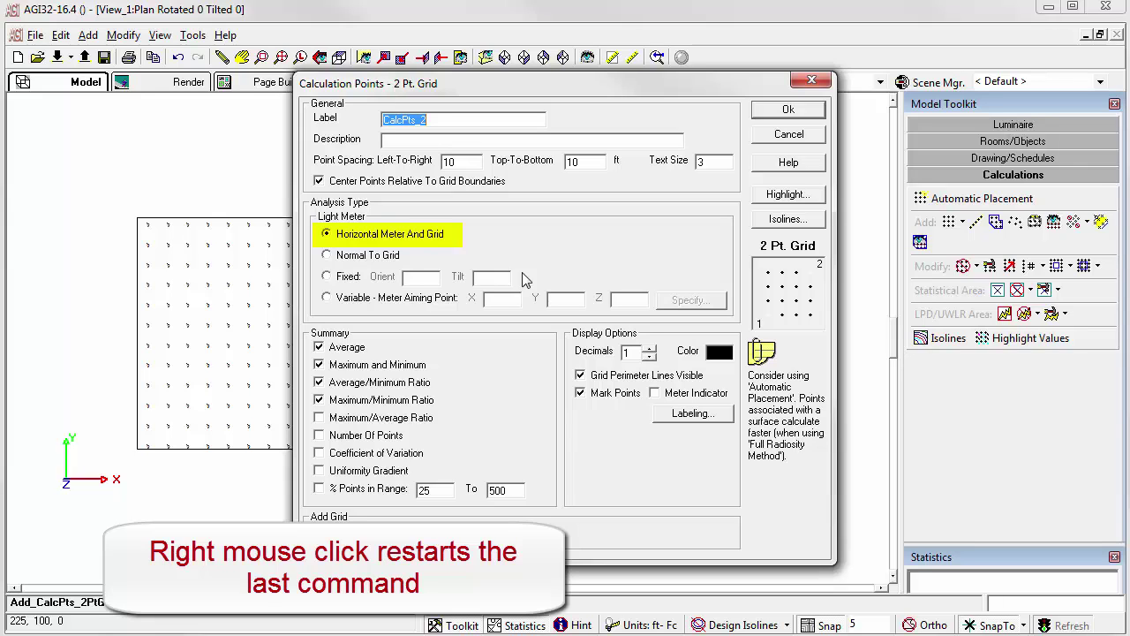
left_click(799, 111)
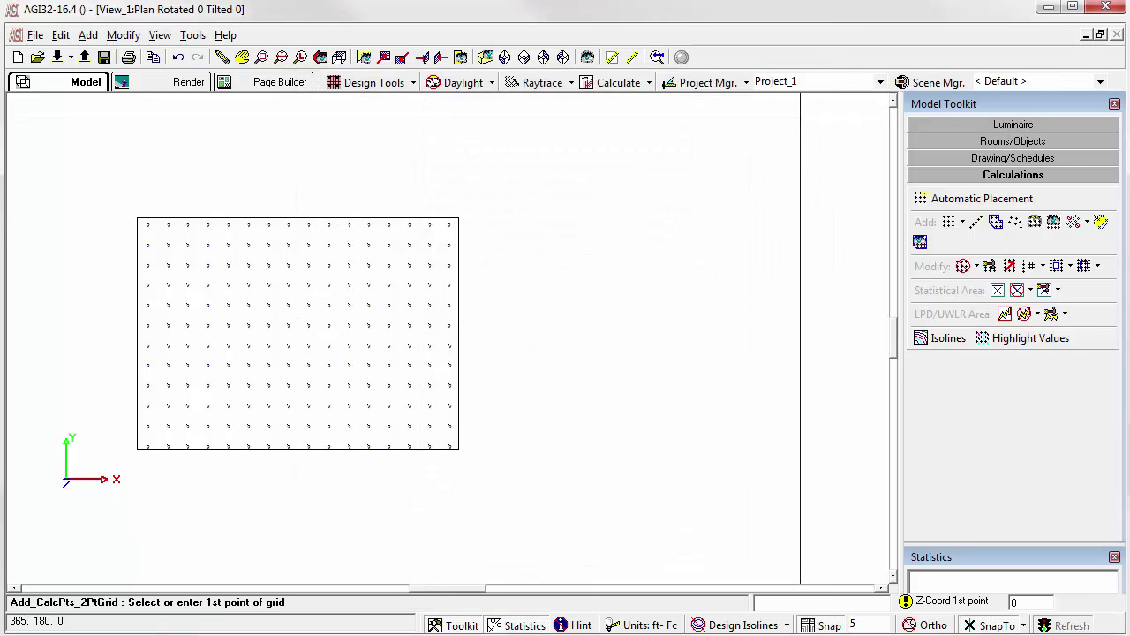
left_click(518, 148)
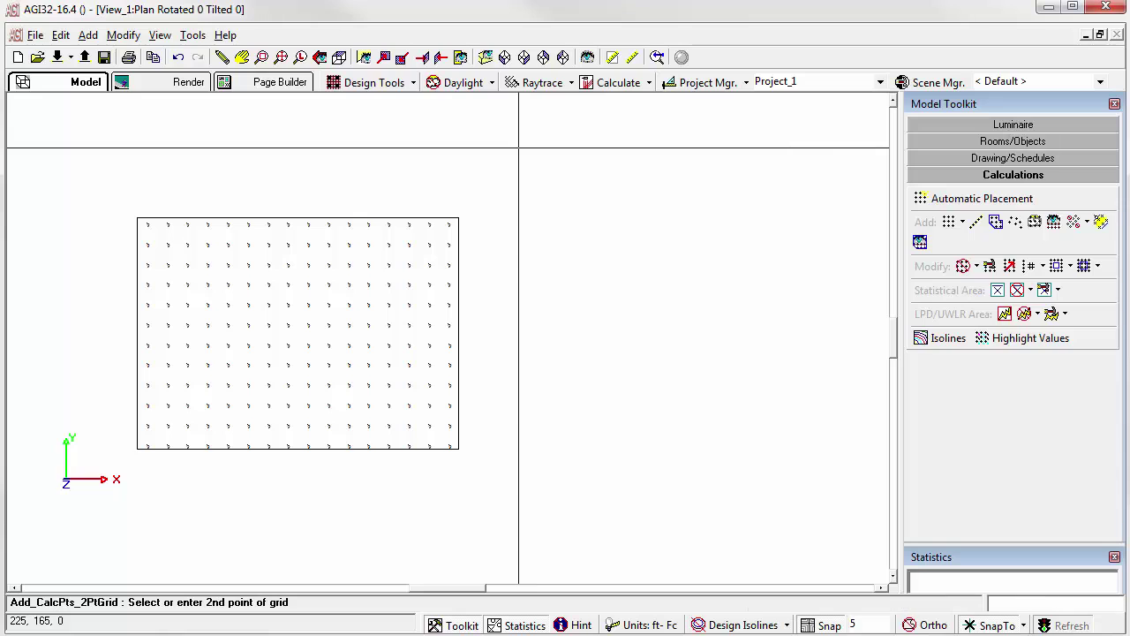
left_click(860, 538)
scroll(591, 459, "up", 3)
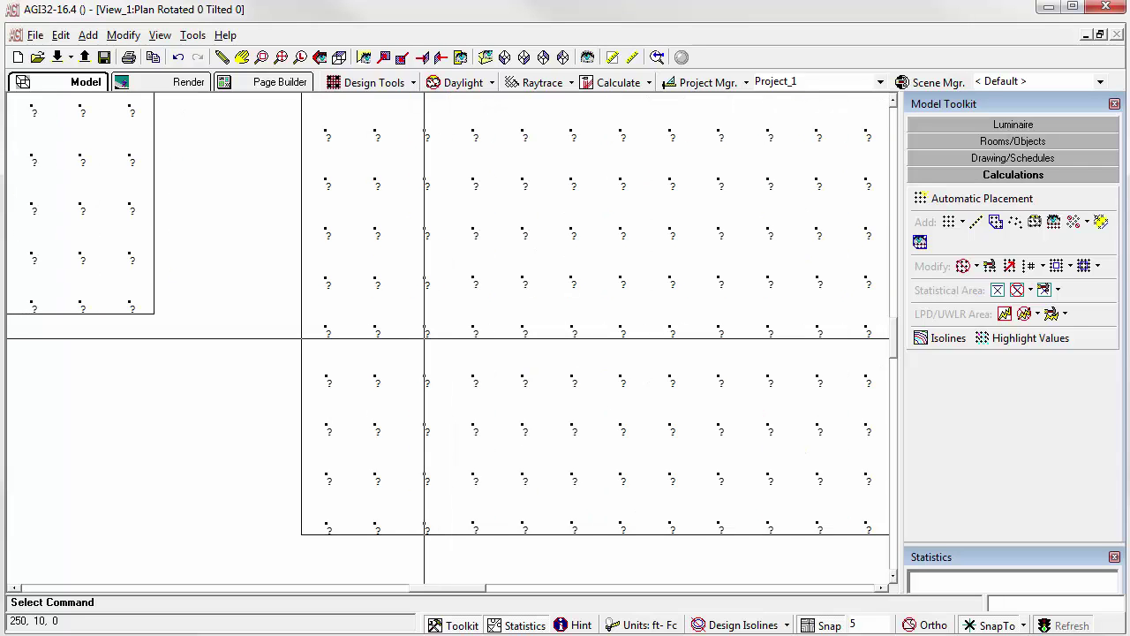
scroll(447, 338, "down", 4)
scroll(447, 338, "down", 2)
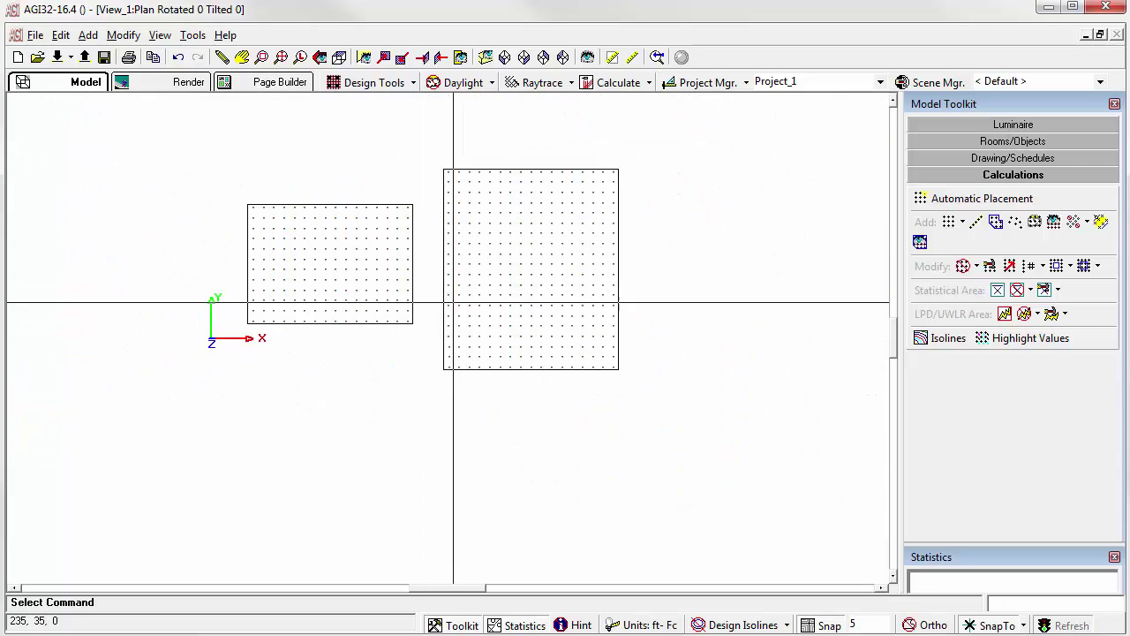
Add CalcPts_3 with both Z-coordinates set to 3 ft, placed below the first grid.
key("Return")
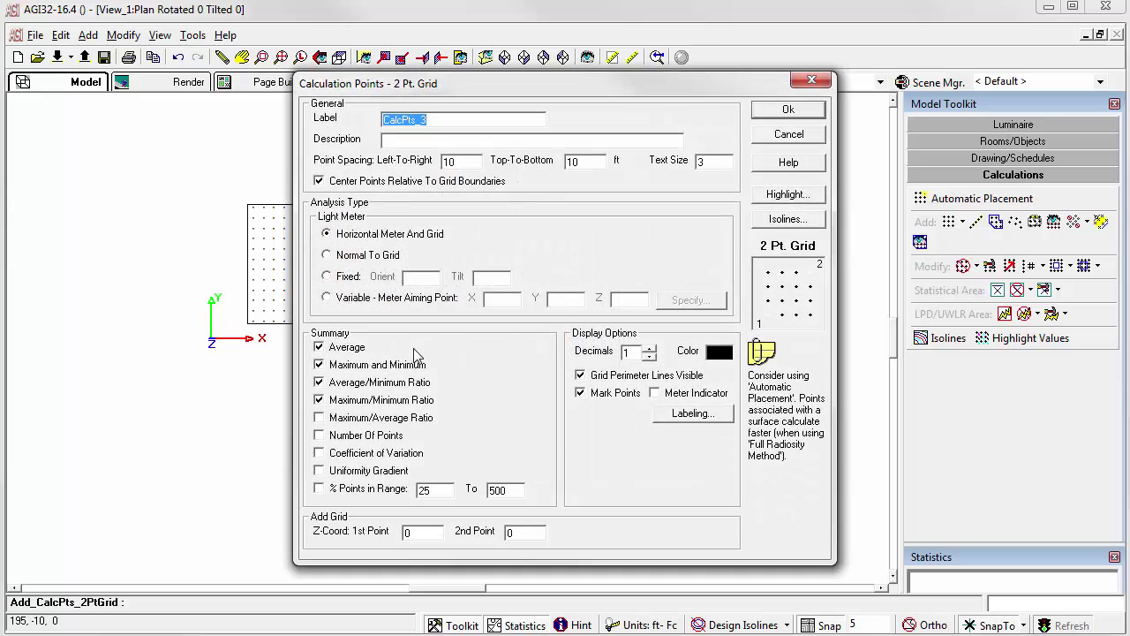
double_click(423, 531)
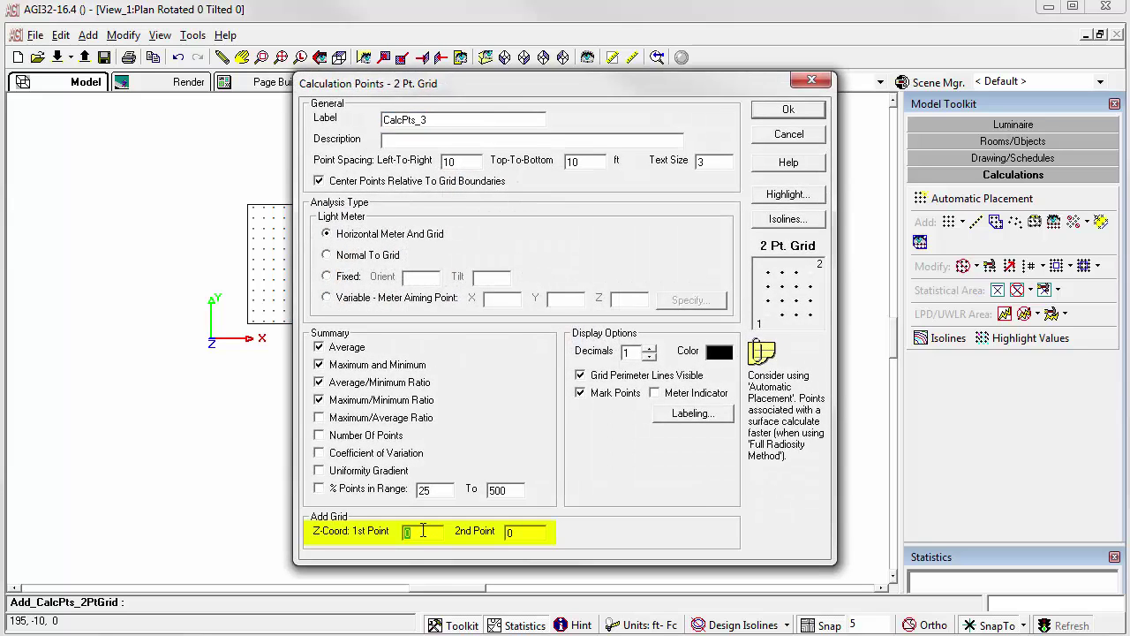
type("3")
key("Tab")
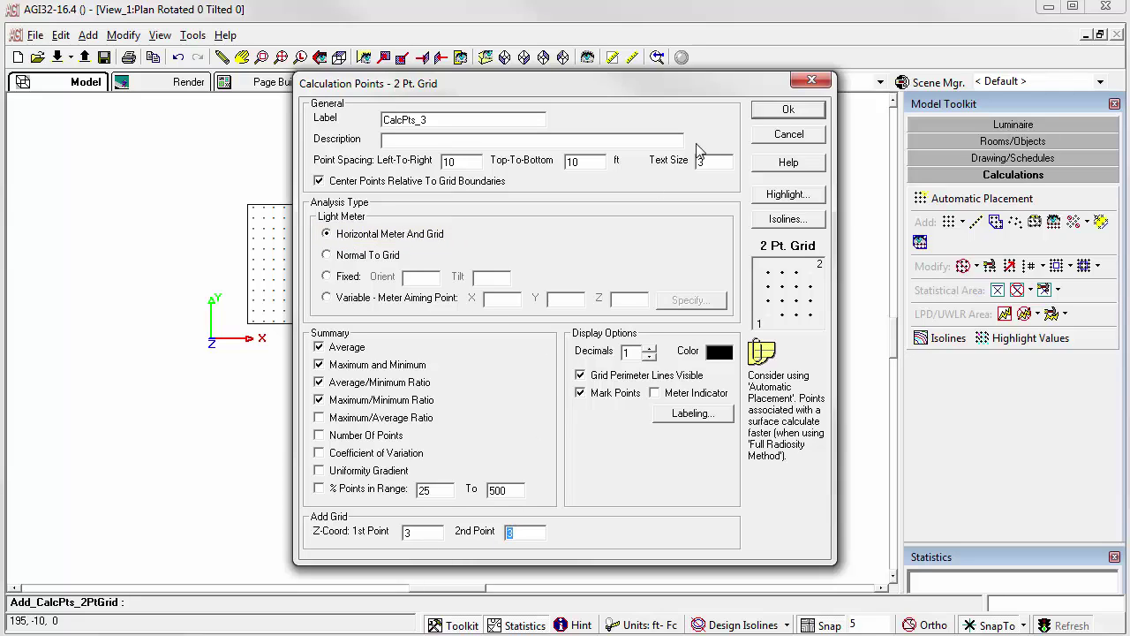
left_click(776, 112)
left_click(247, 492)
left_click(407, 353)
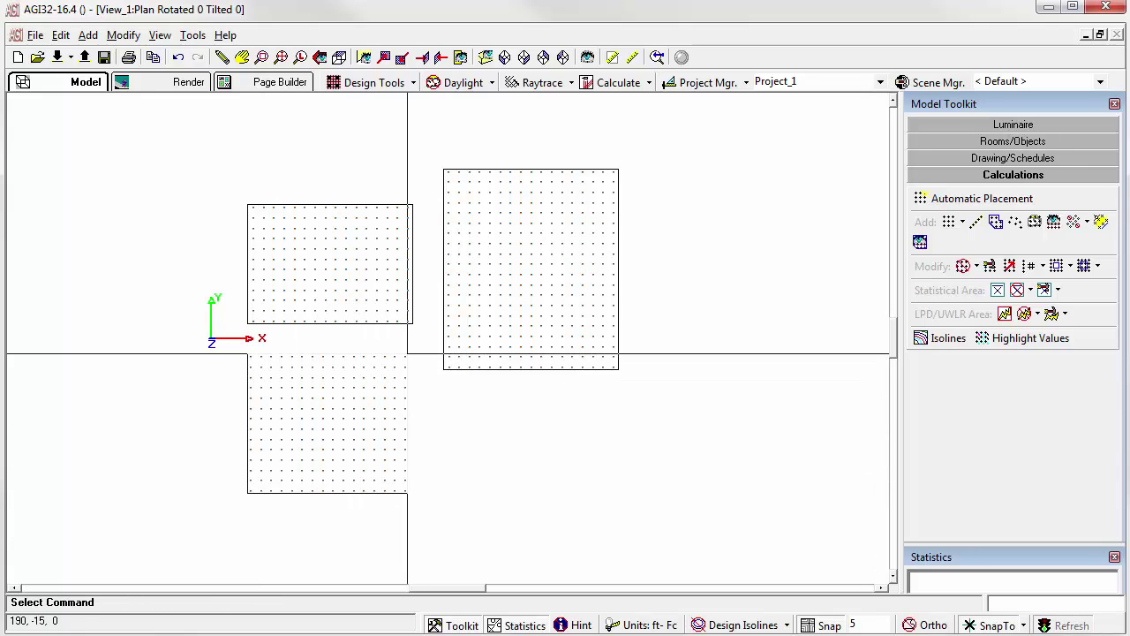
Check the 3 ft grid height in an elevation view, then return to Plan view.
left_click(363, 57)
left_click(433, 412)
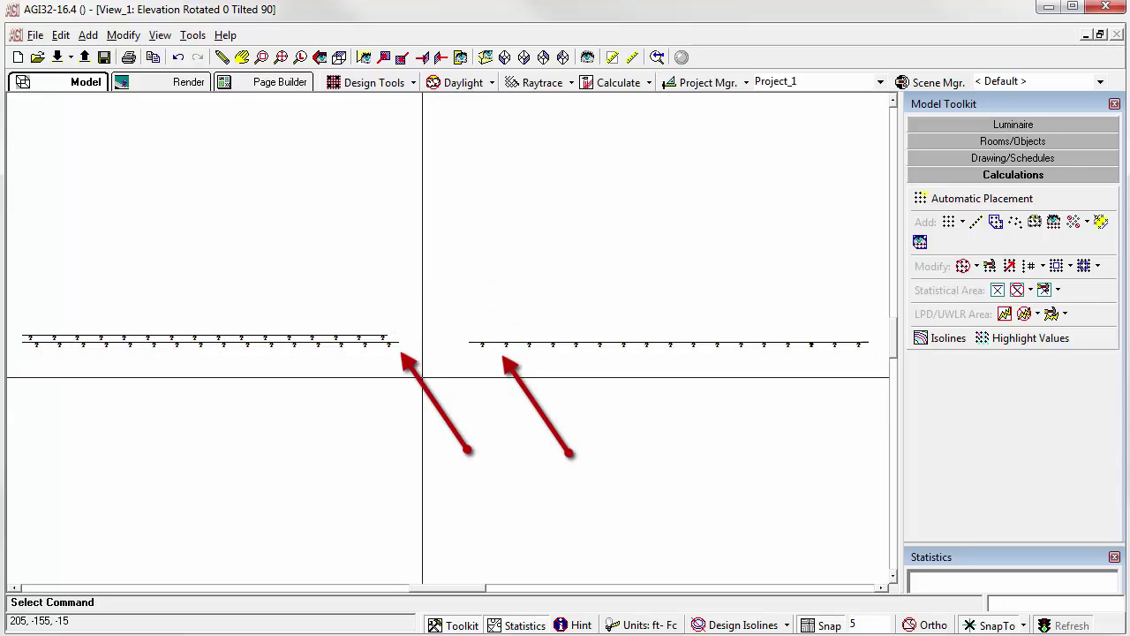
left_click(320, 57)
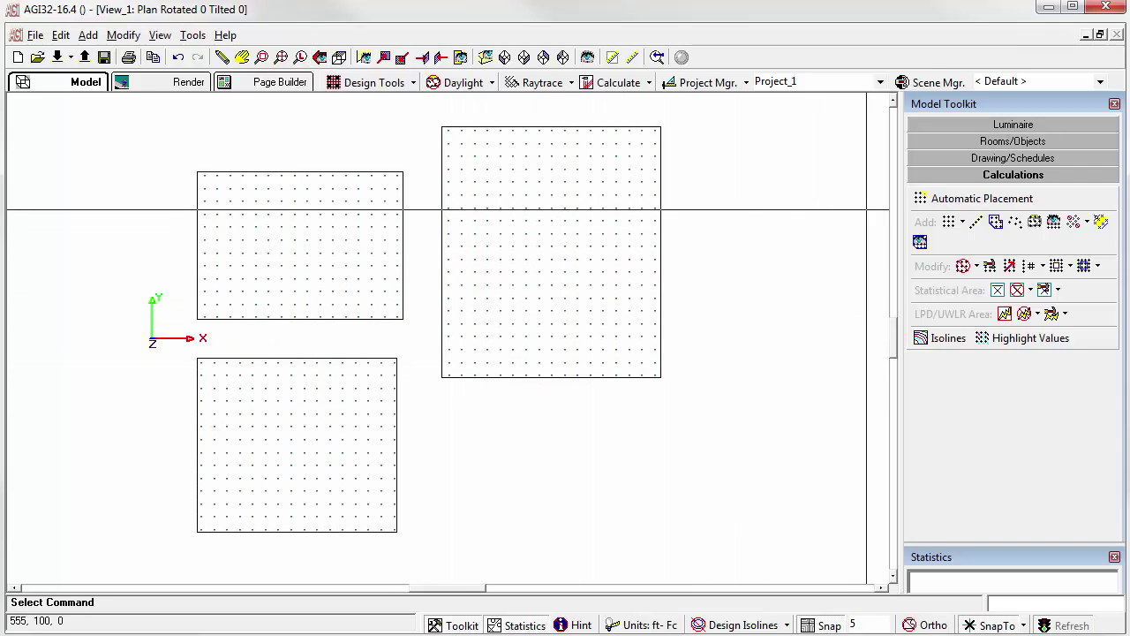
Add a fourth grid below the tall grid with points not centred relative to its boundaries.
left_click(949, 223)
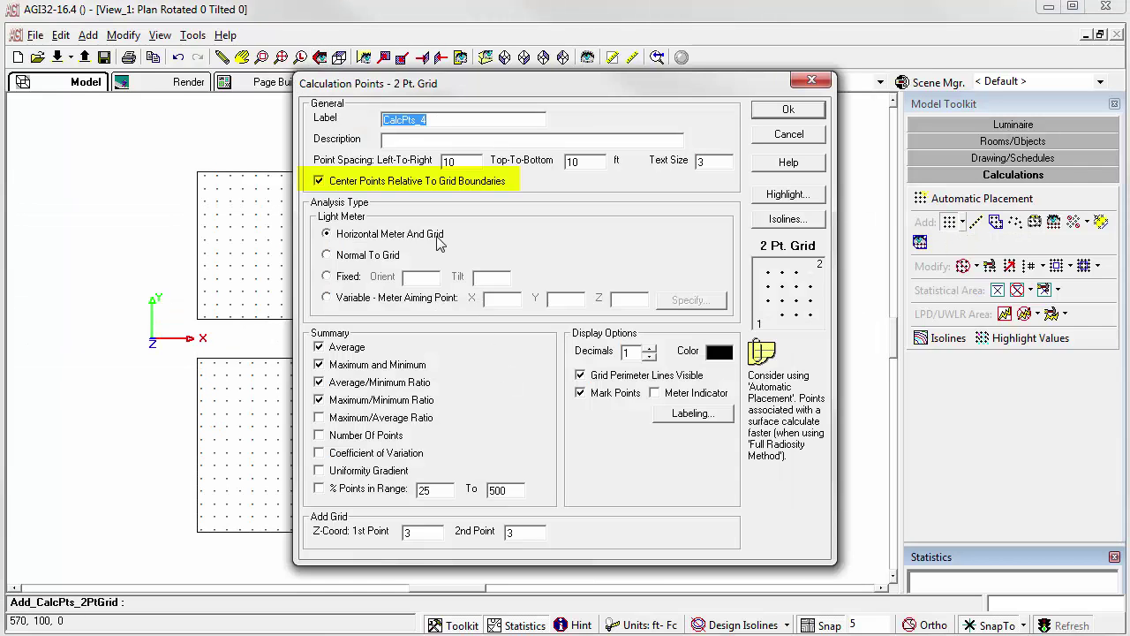
left_click(339, 181)
left_click(788, 109)
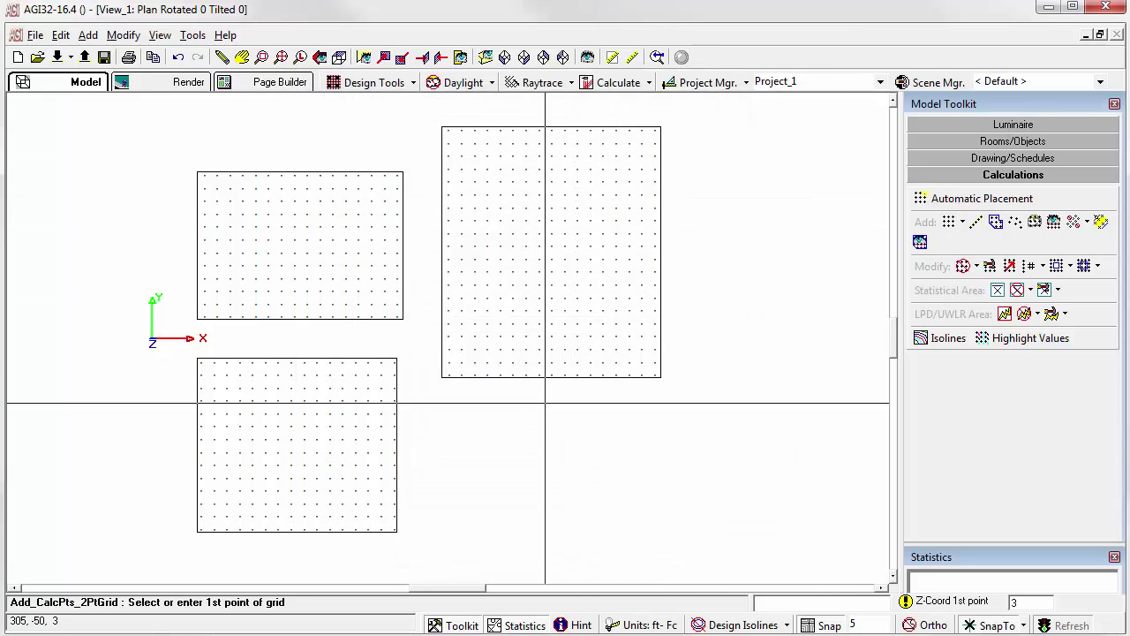
left_click(448, 538)
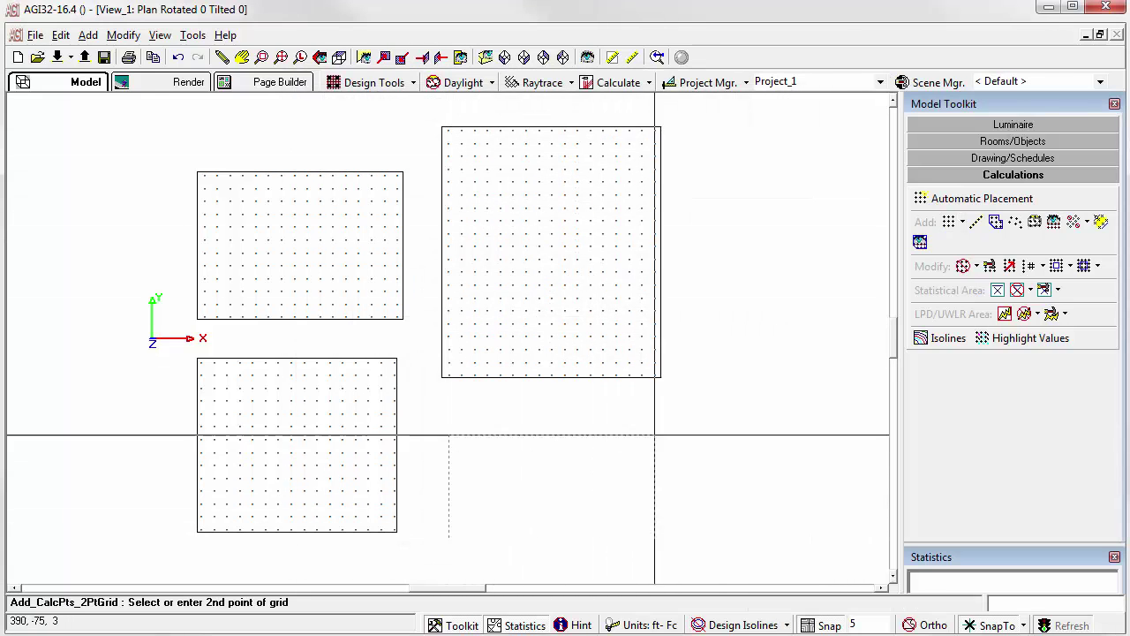
left_click(692, 403)
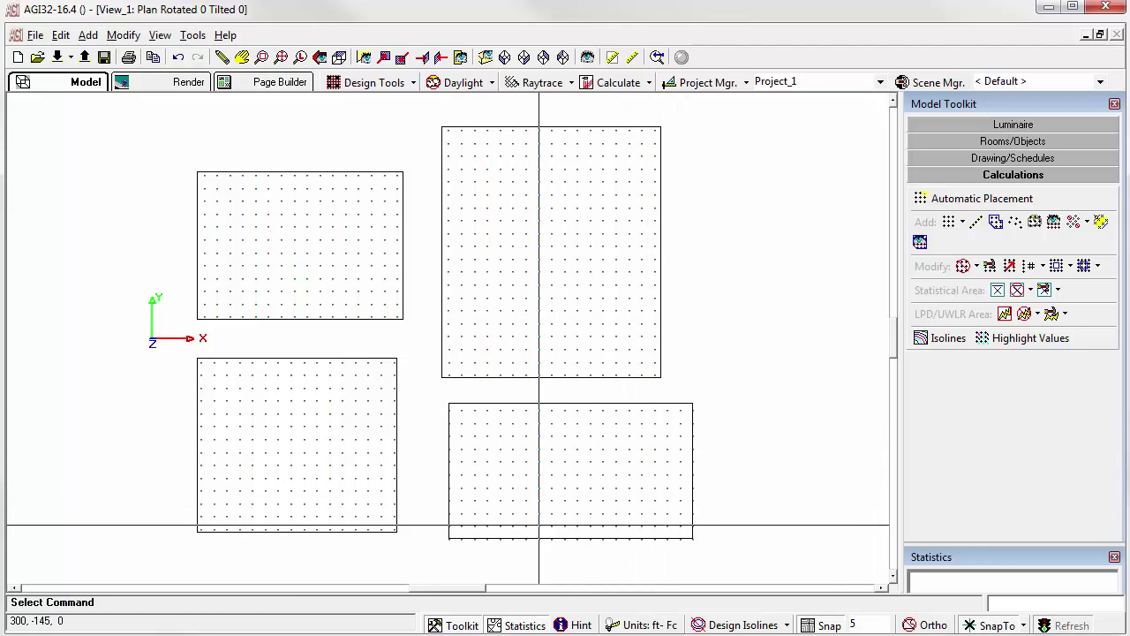
scroll(499, 543, "up", 1)
scroll(447, 338, "up", 3)
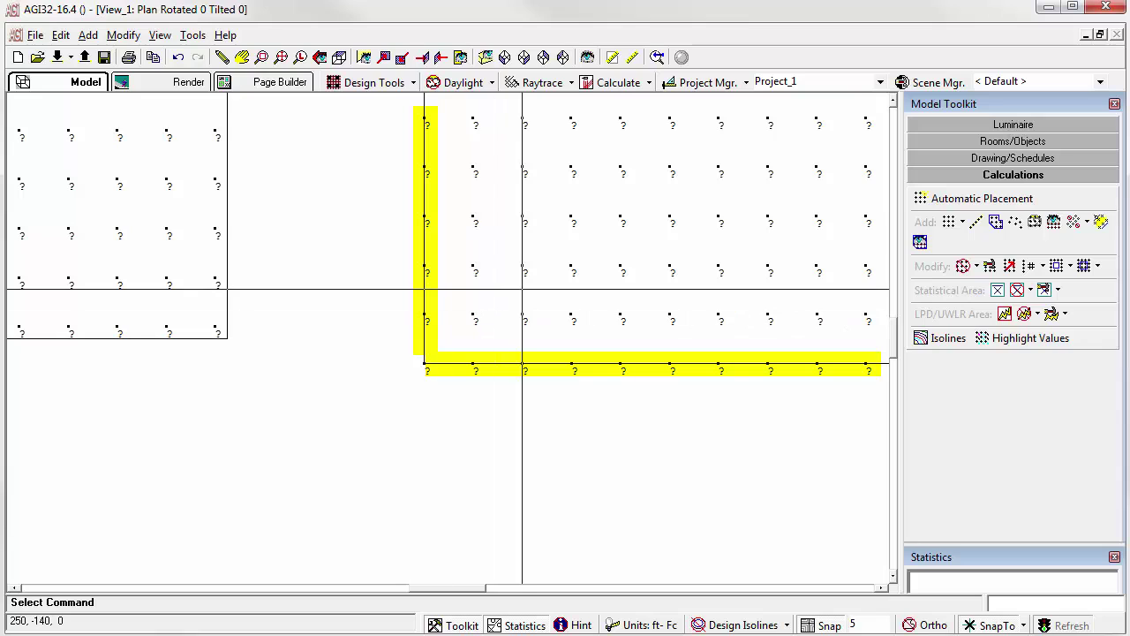
scroll(447, 338, "down", 3)
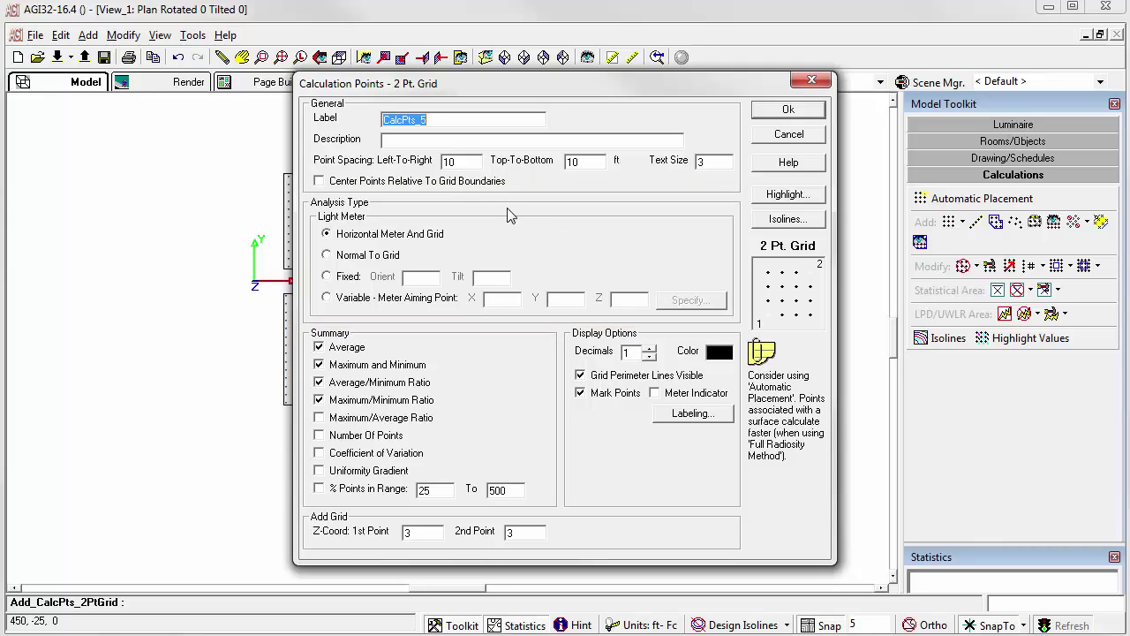
Add a fifth grid with normal-aimed meters and indicators, rising from Z 0 to 20.
left_click(359, 258)
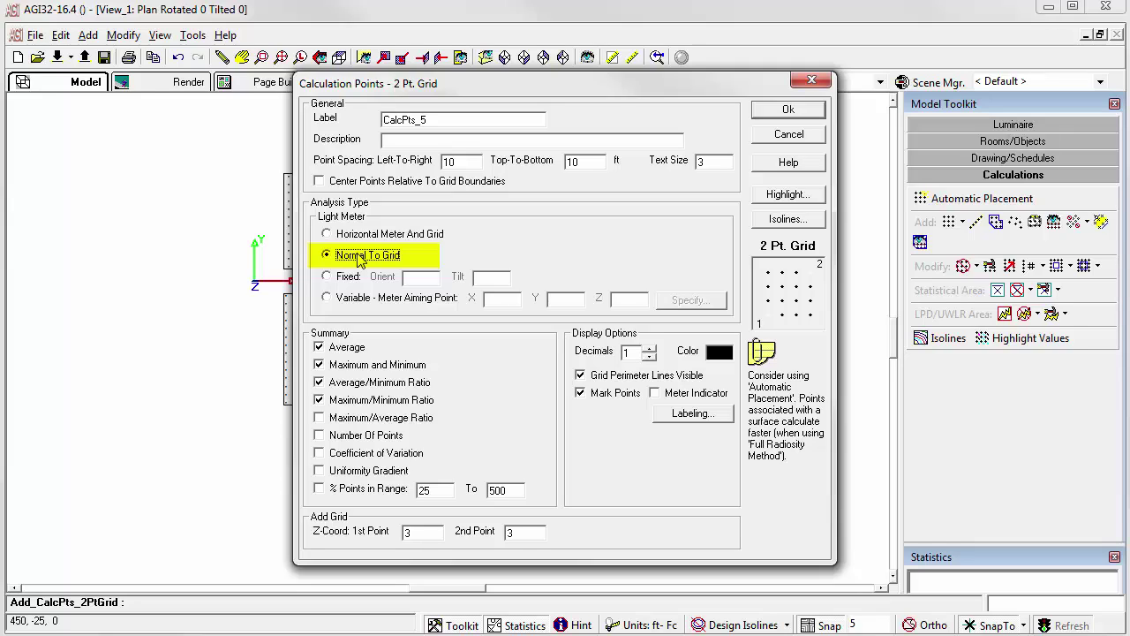
left_click(678, 399)
left_click(432, 532)
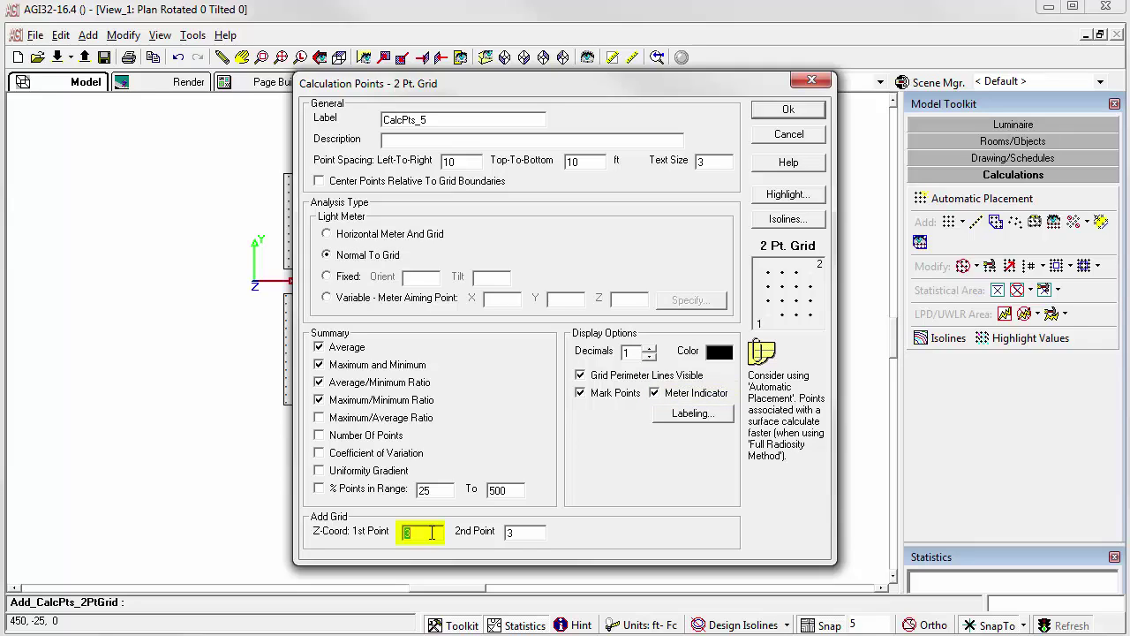
type("0")
left_click(529, 532)
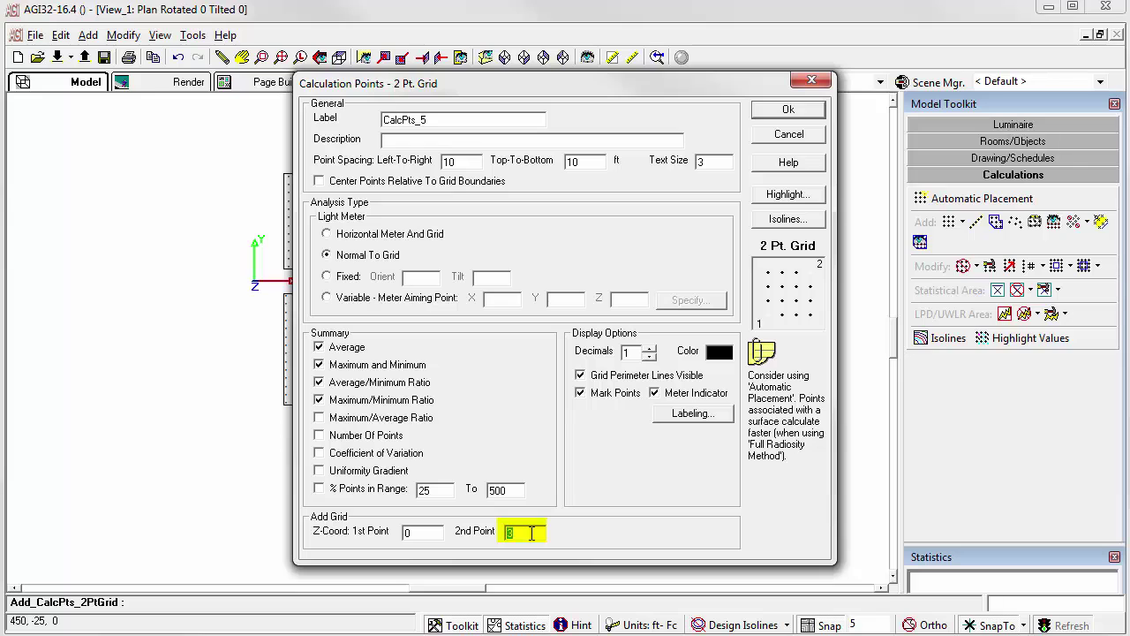
type("20")
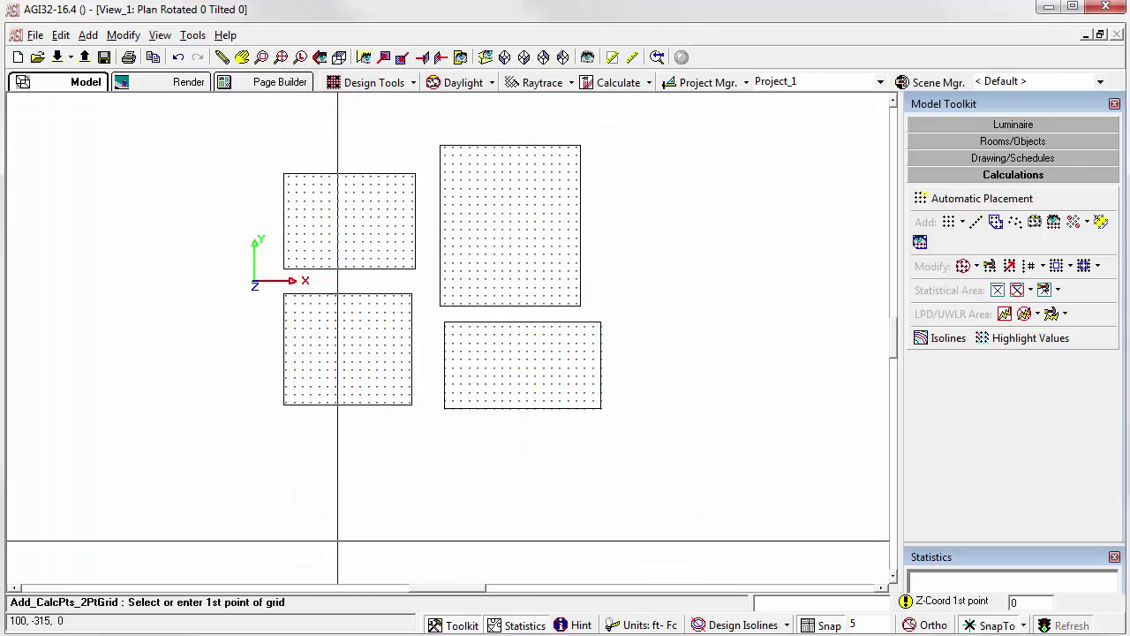
left_click(337, 540)
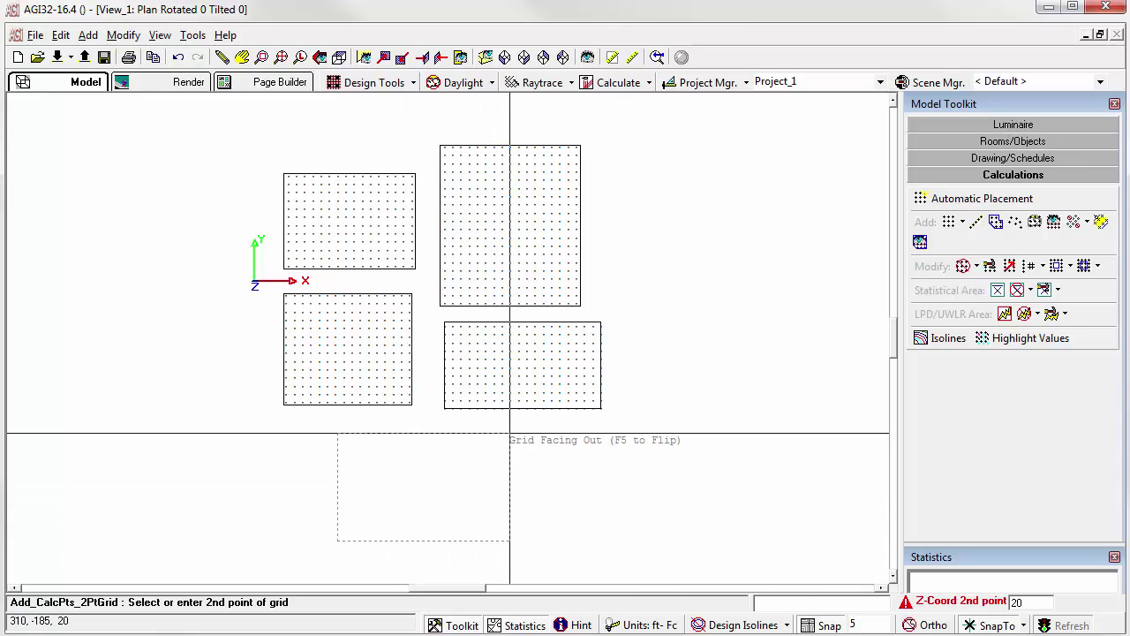
left_click(510, 434)
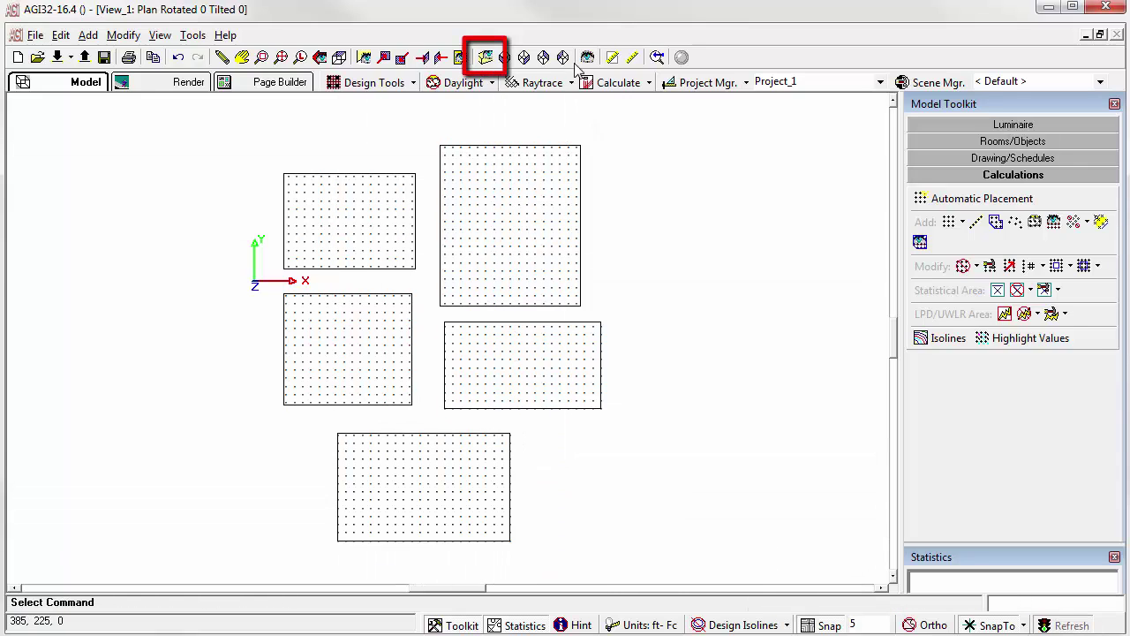
Inspect the sloped grid in isometric and elevation views, then return to Plan view.
left_click(485, 57)
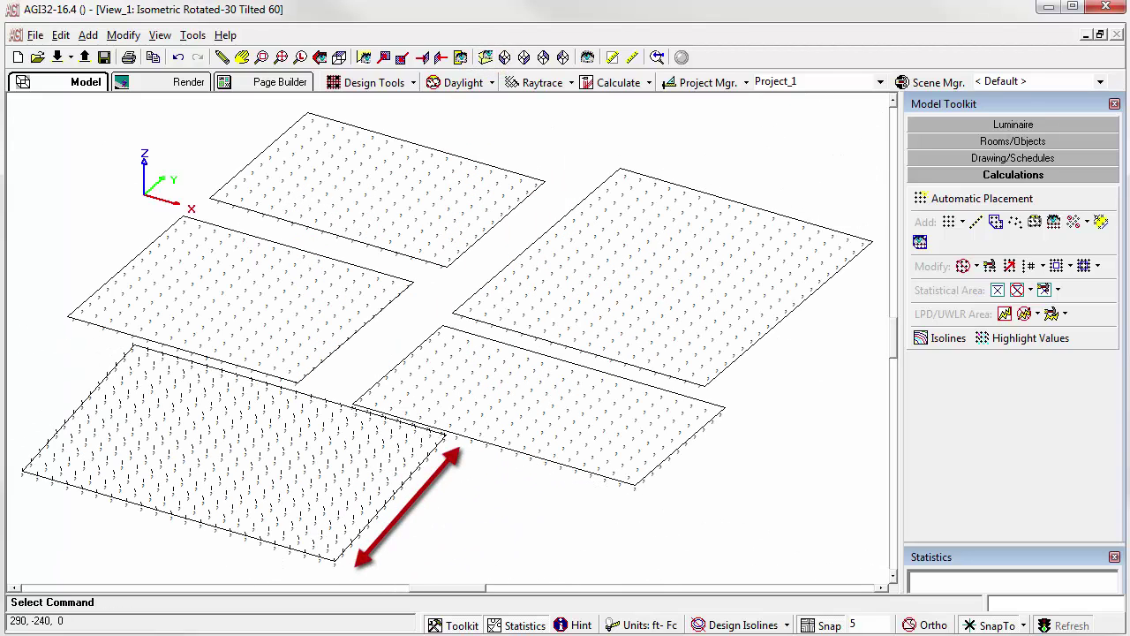
left_click(339, 58)
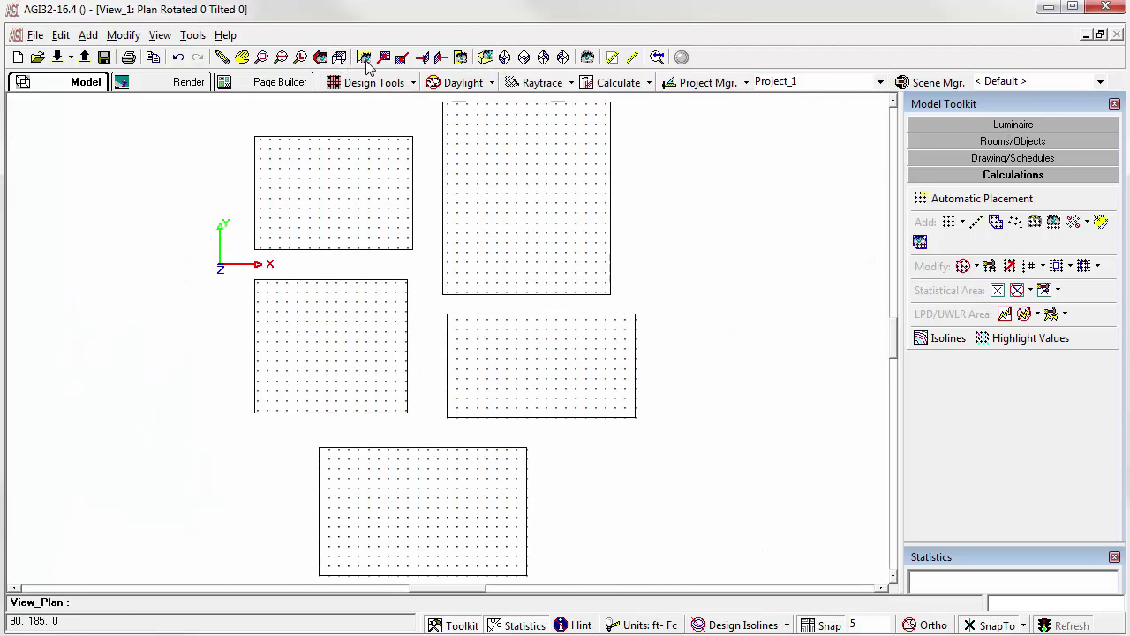
left_click(438, 58)
left_click(545, 534)
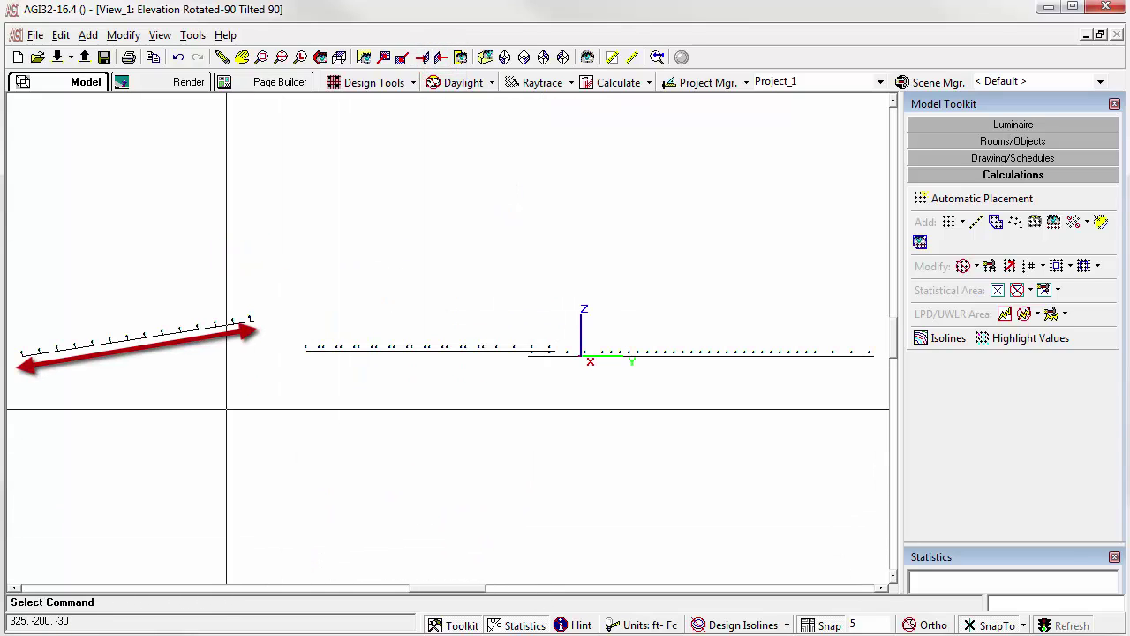
left_click(340, 58)
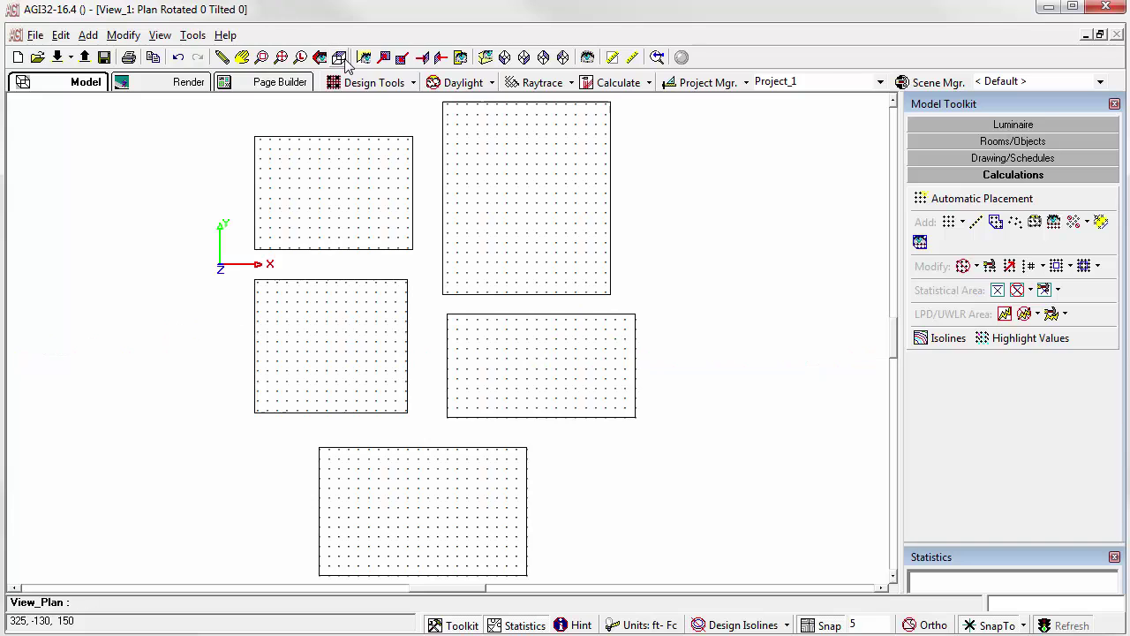
Add flat grid CalcPts_6 at Z 0 left of the others, flipped with F5 to face in.
left_click(948, 222)
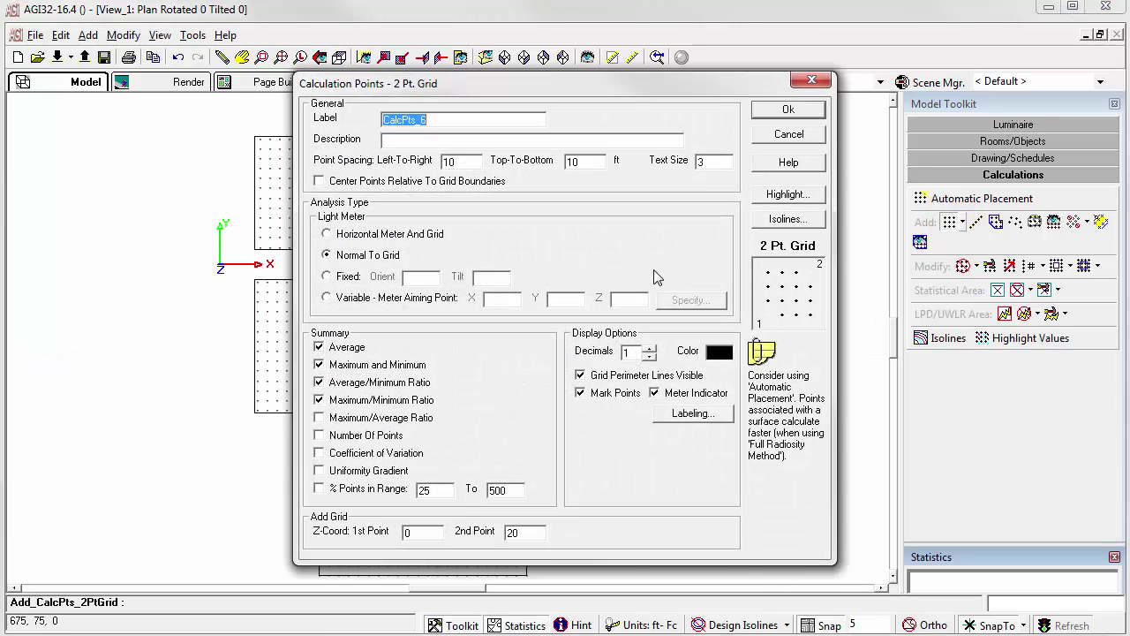
double_click(520, 533)
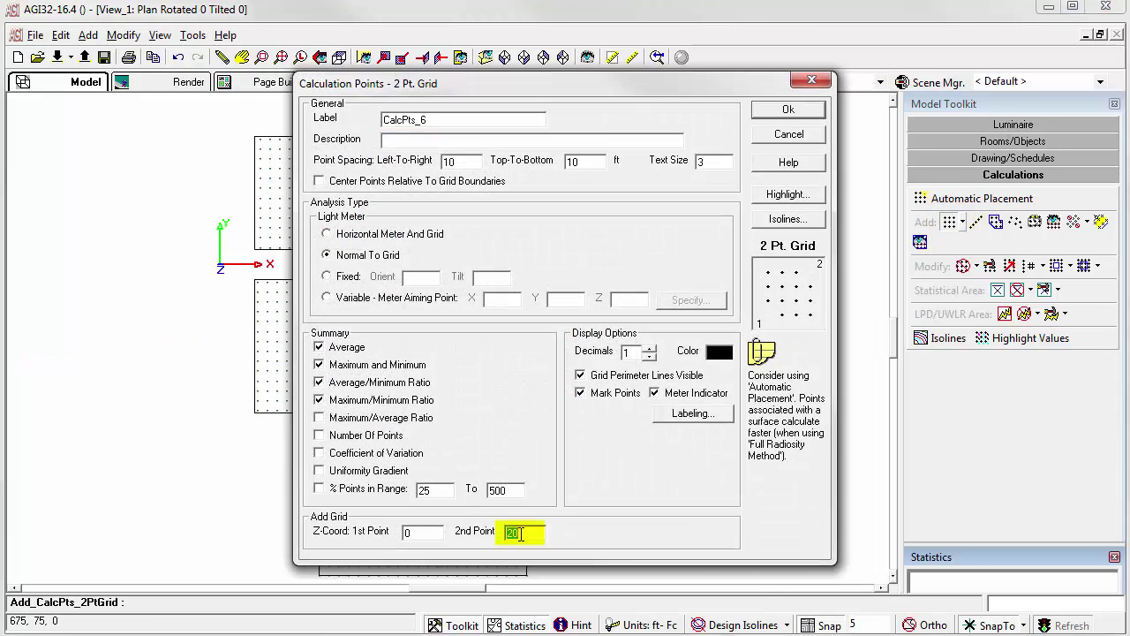
type("0")
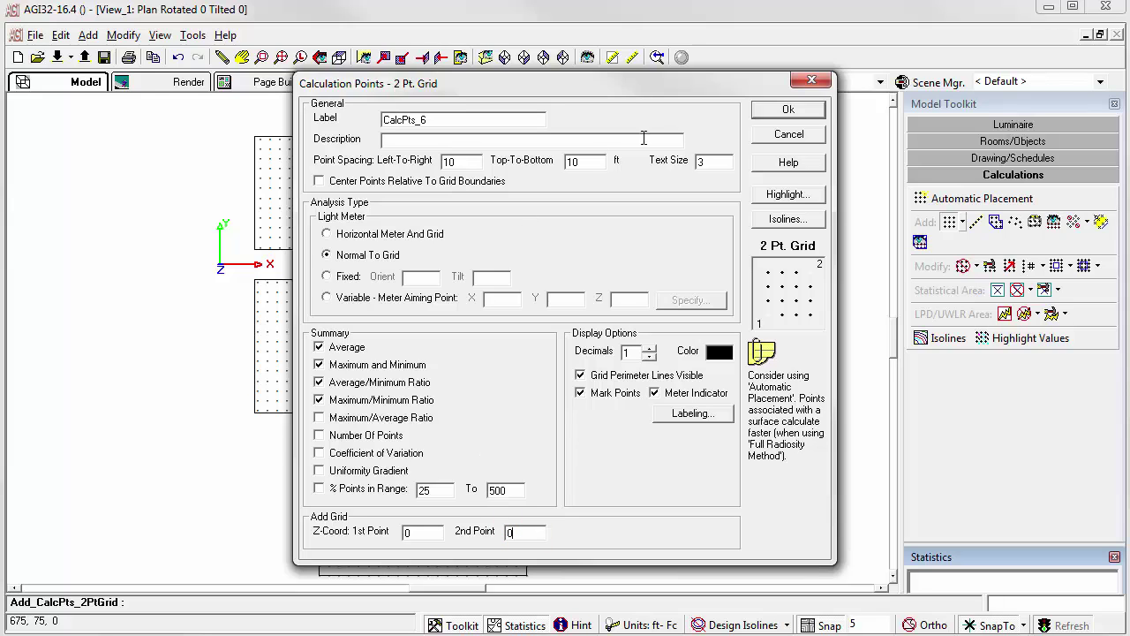
left_click(788, 109)
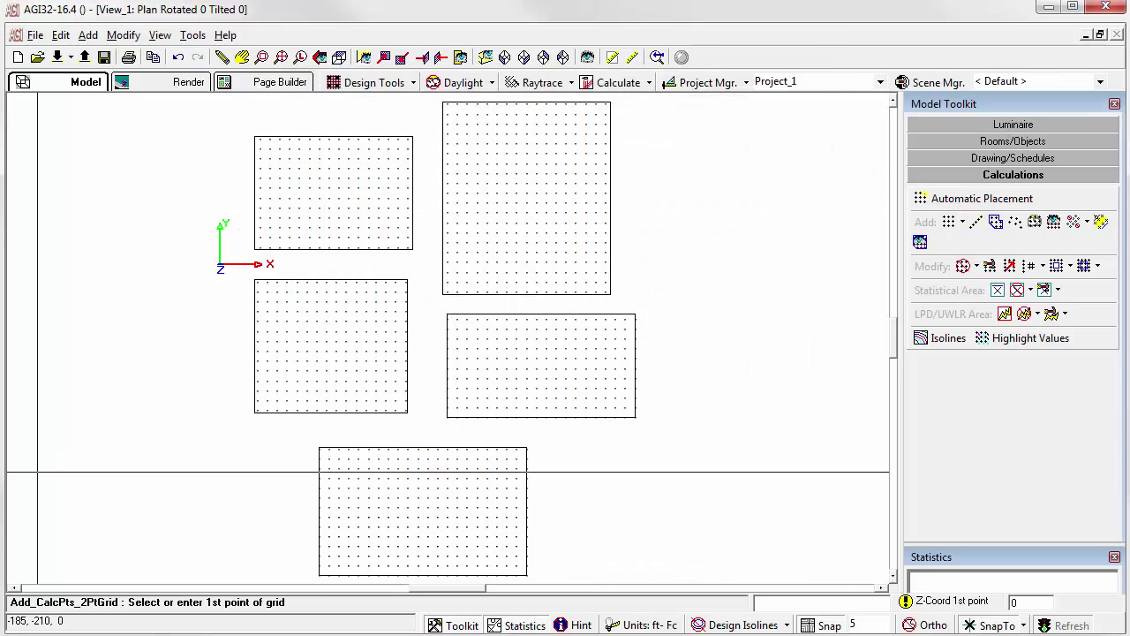
left_click(35, 495)
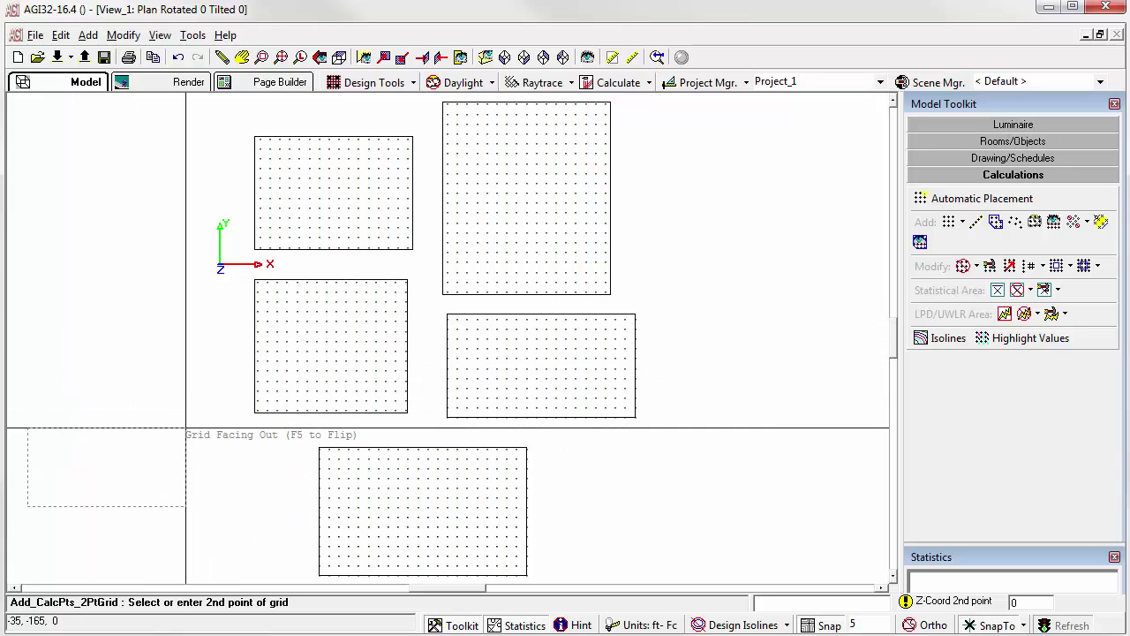
scroll(186, 428, "up", 2)
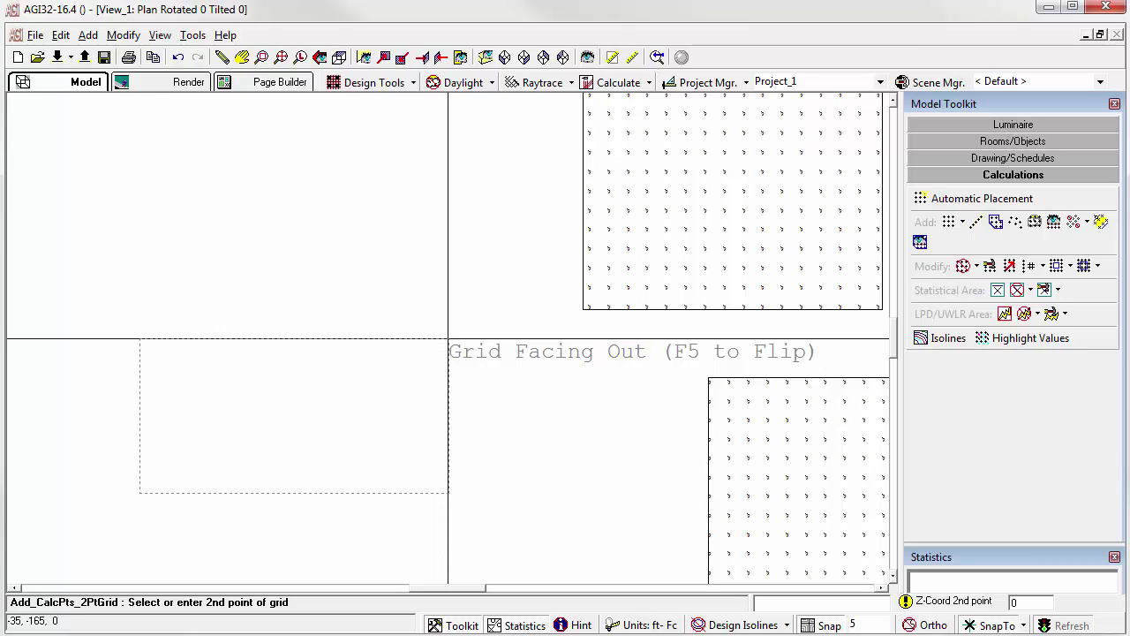
key("F5")
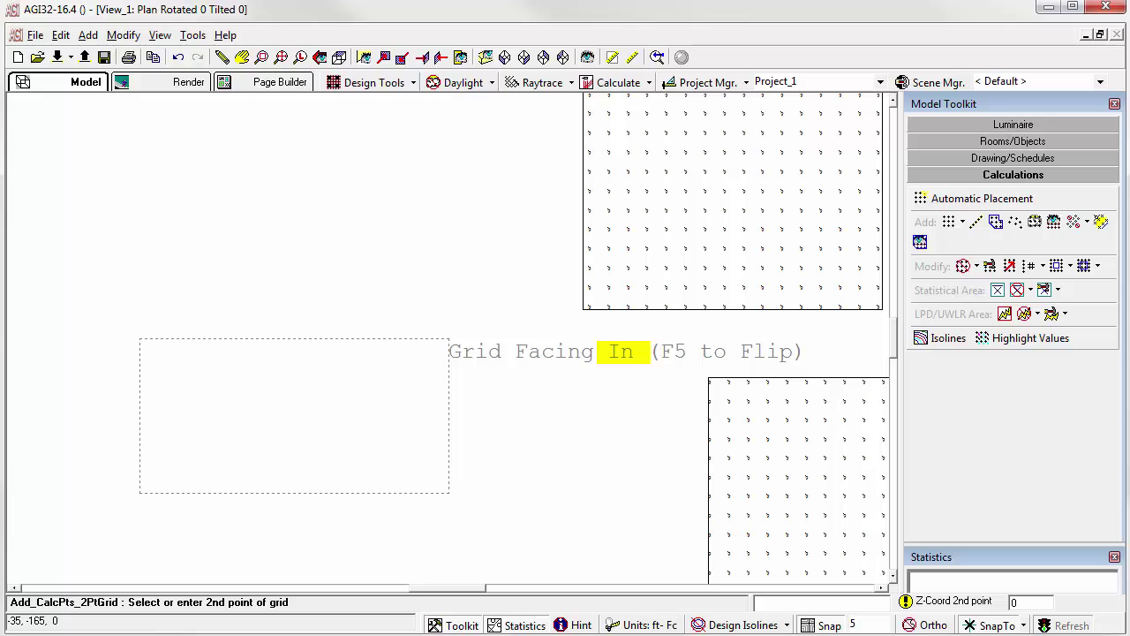
left_click(449, 338)
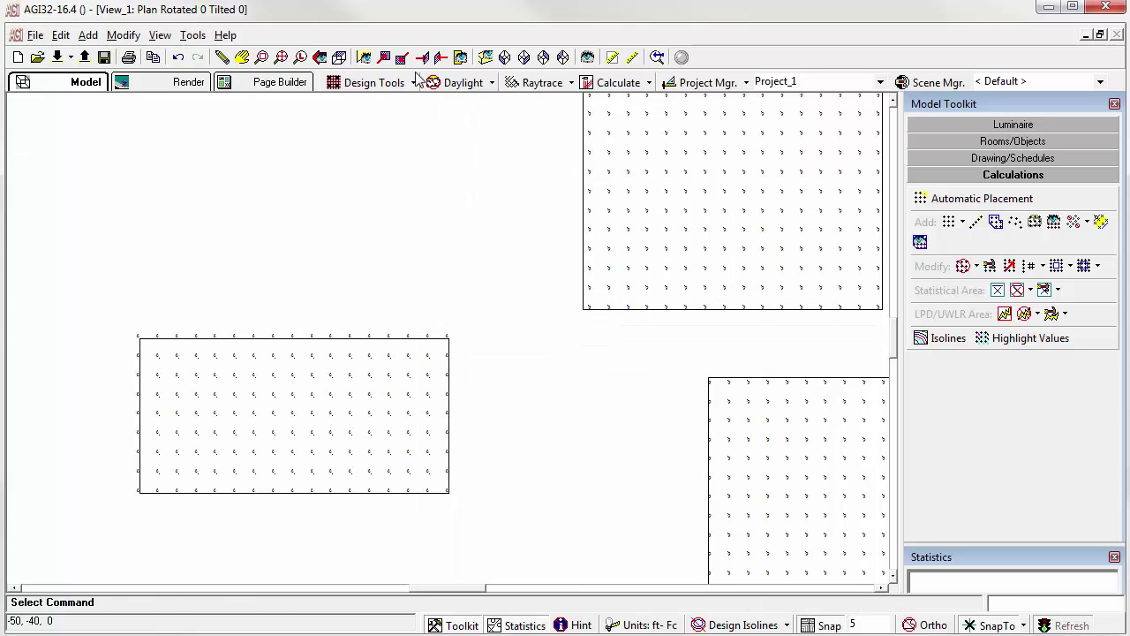
Check the new grid from the West elevation, then return to Plan view.
left_click(440, 56)
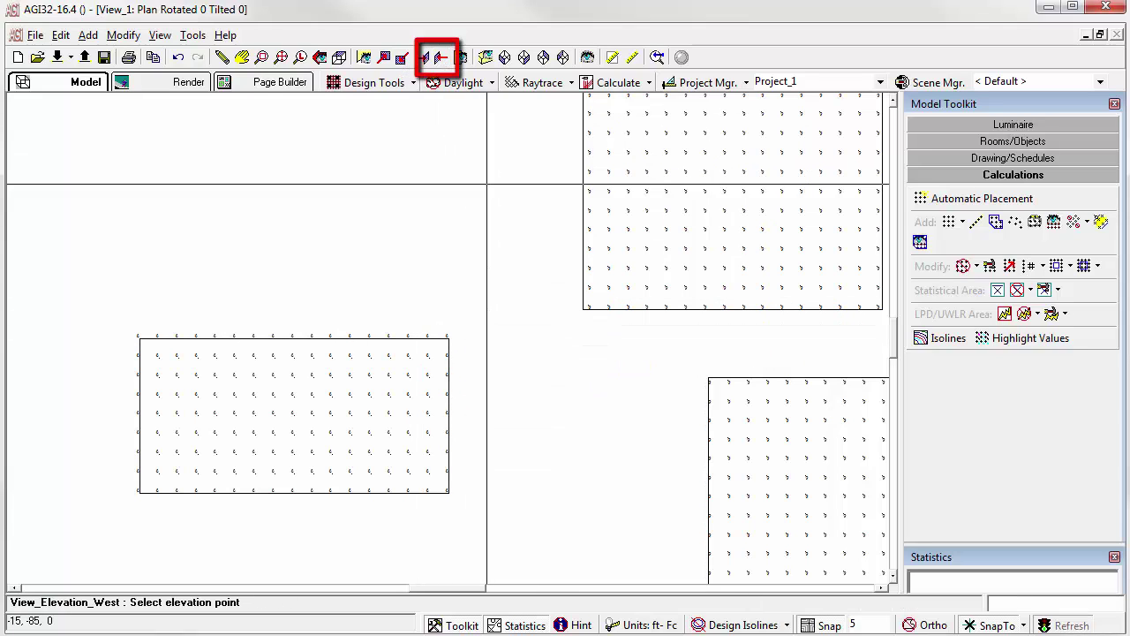
left_click(458, 368)
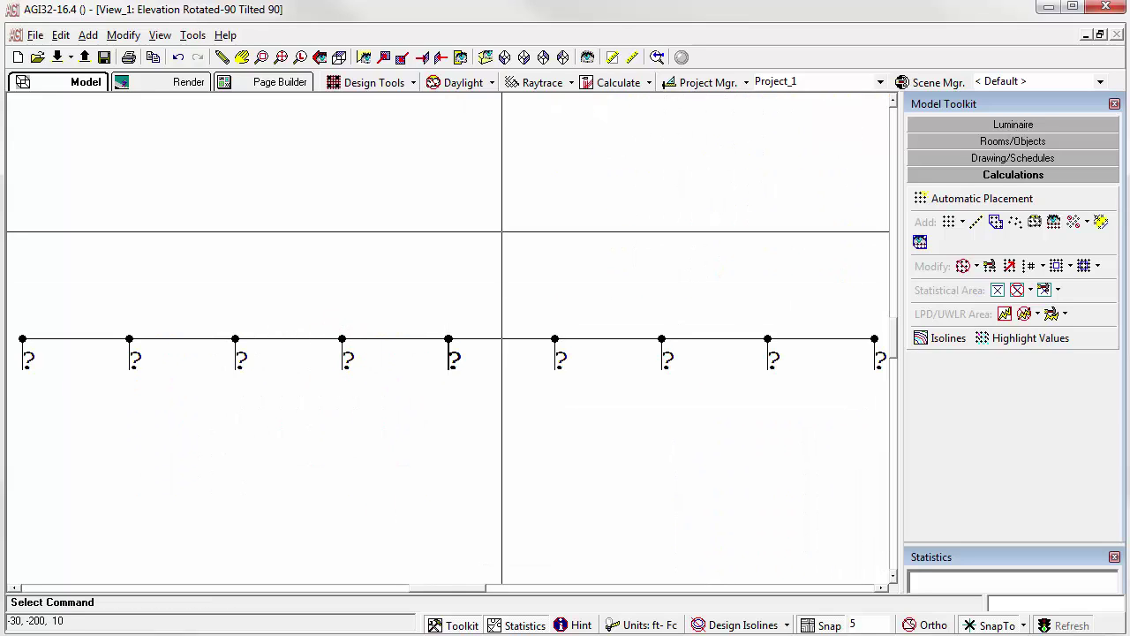
left_click(339, 56)
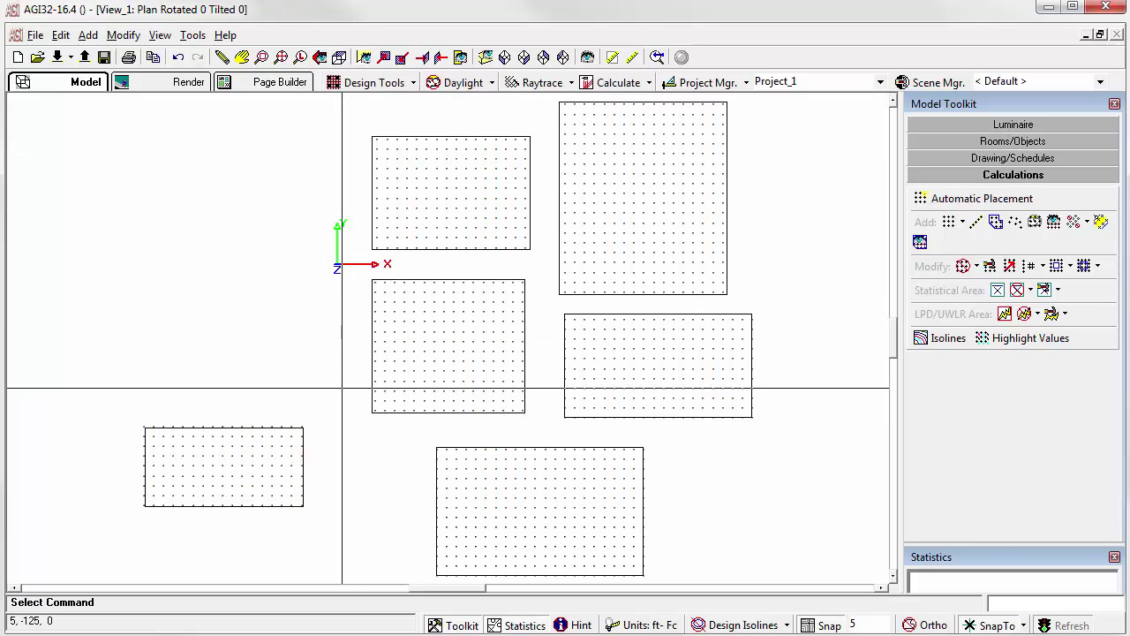
Start grid CalcPts_7 with its light meter set to a Fixed aiming direction.
scroll(657, 225, "down", 2)
left_click(948, 222)
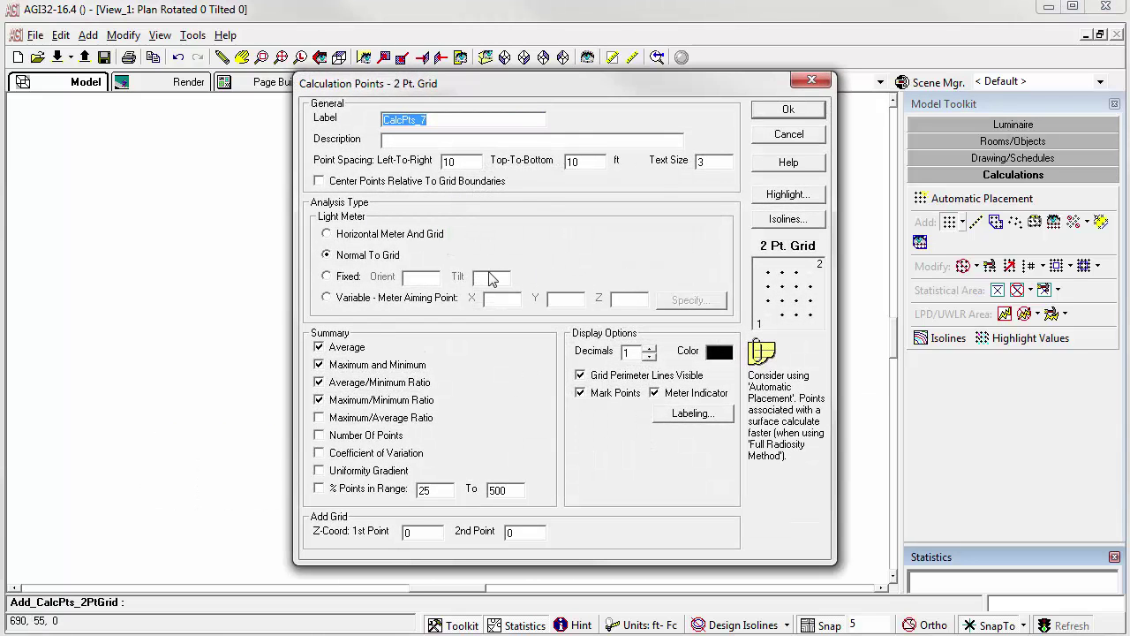
left_click(346, 281)
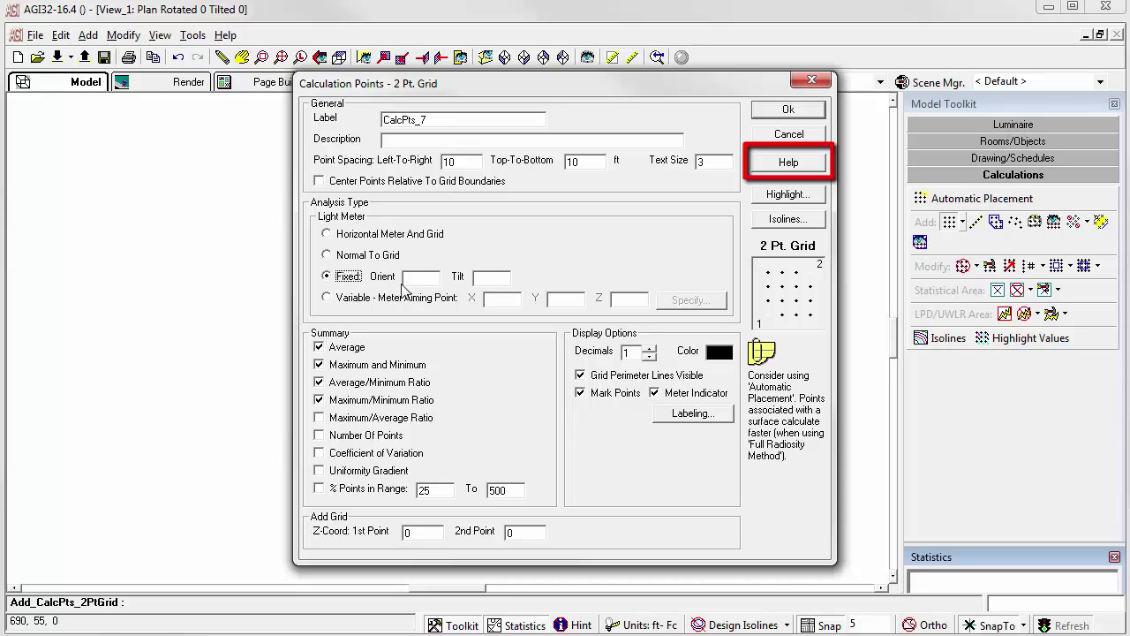
left_click(782, 168)
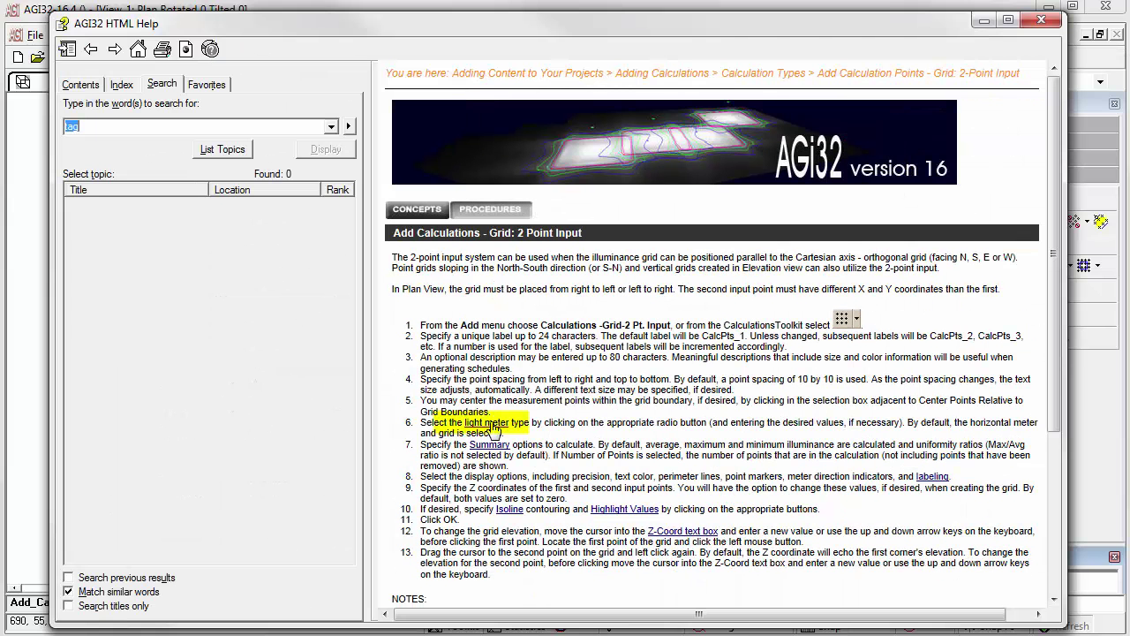
left_click(491, 425)
scroll(694, 375, "down", 5)
scroll(689, 315, "down", 10)
scroll(680, 338, "down", 1)
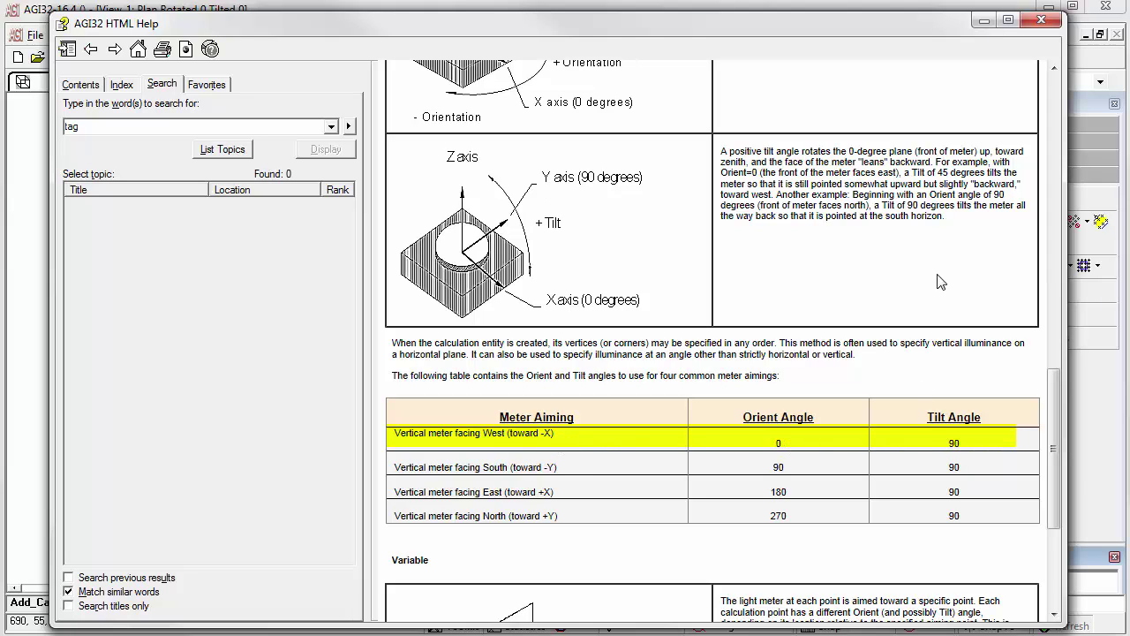
Keep the fixed meter at Orient 0, Tilt 90 and colour CalcPts_7 orange.
left_click(1049, 20)
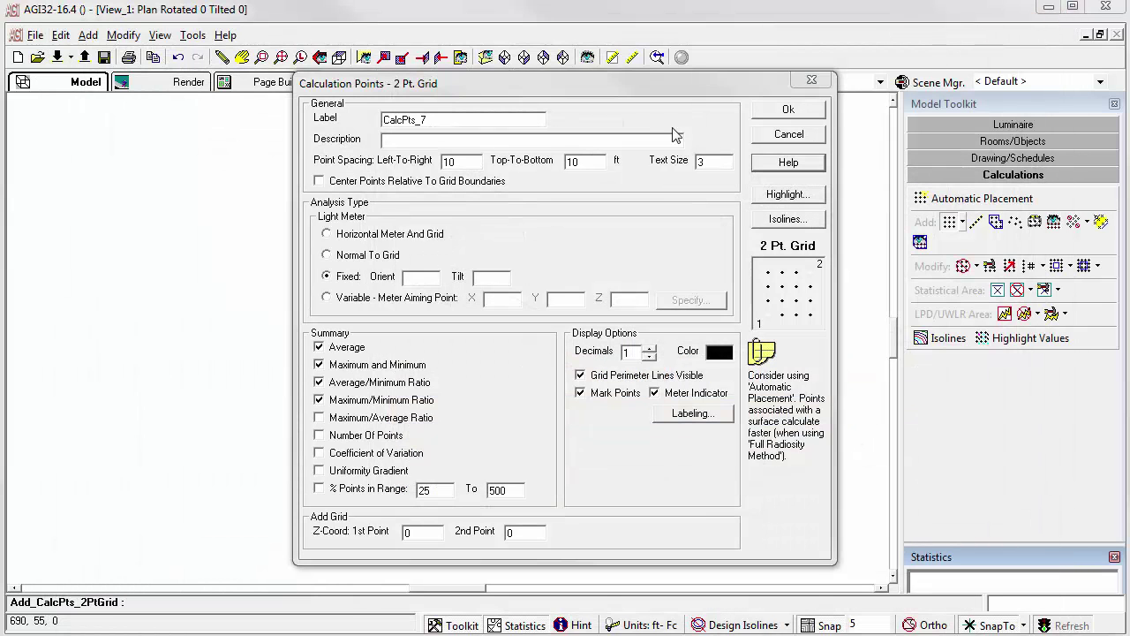
left_click(417, 277)
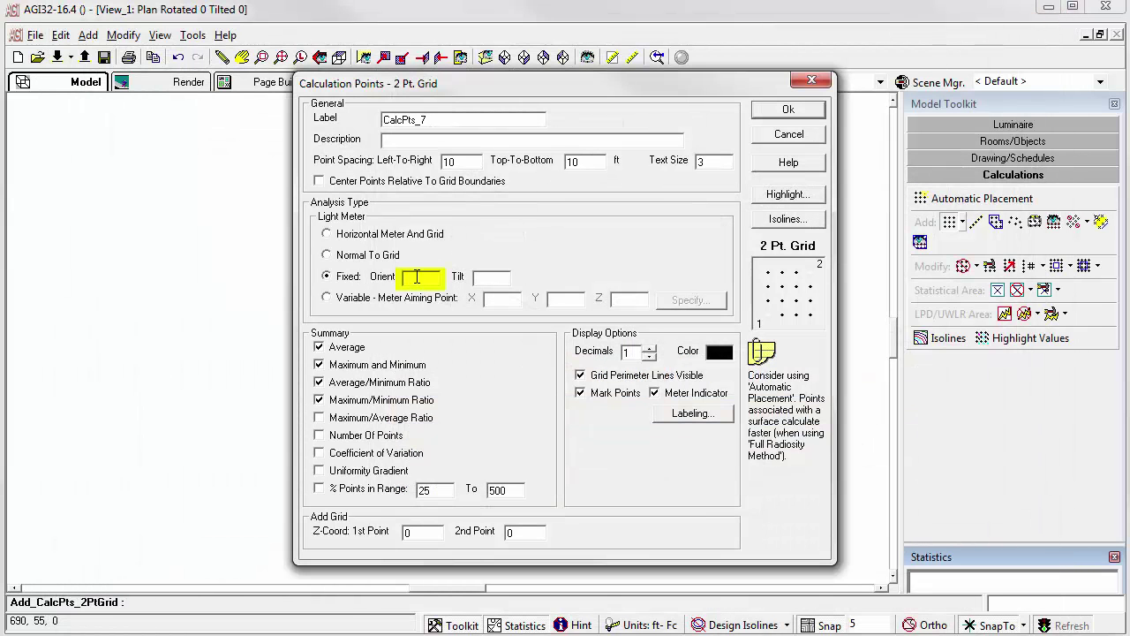
left_click(497, 278)
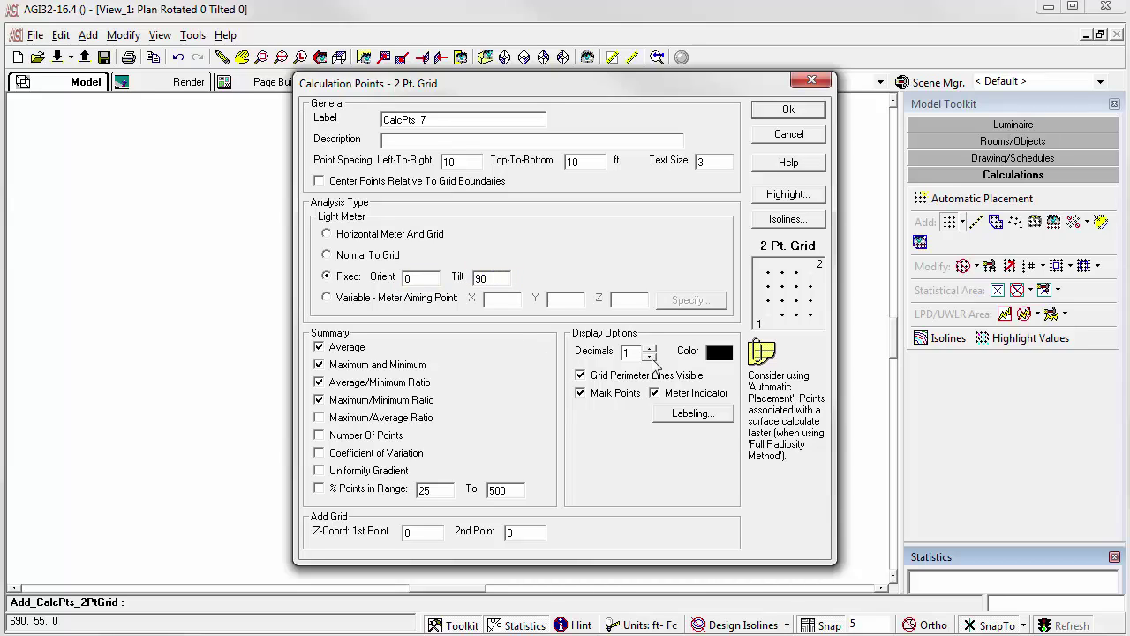
left_click(720, 352)
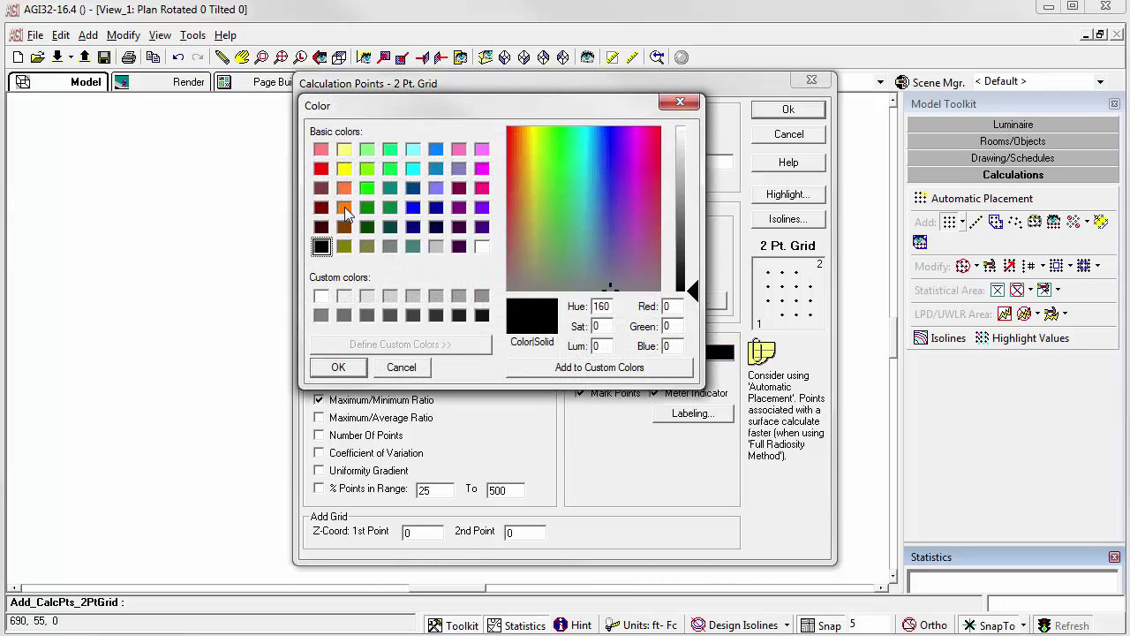
left_click(343, 207)
left_click(337, 370)
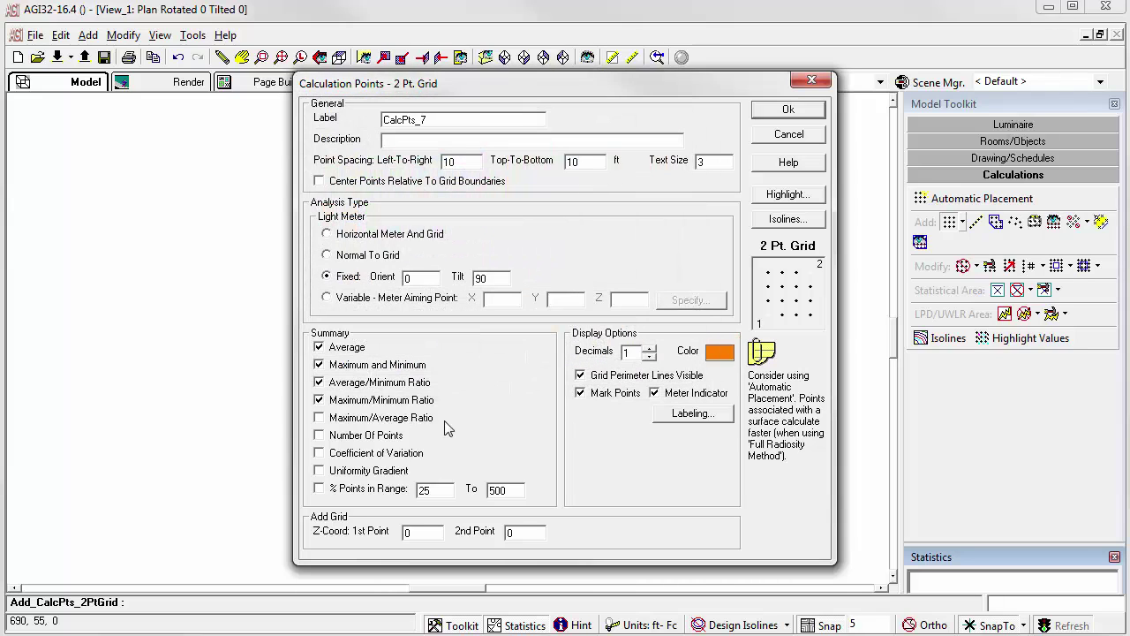
Place the orange west-facing fixed-meter grid CalcPts_7 by picking two corners in the plan.
key("Return")
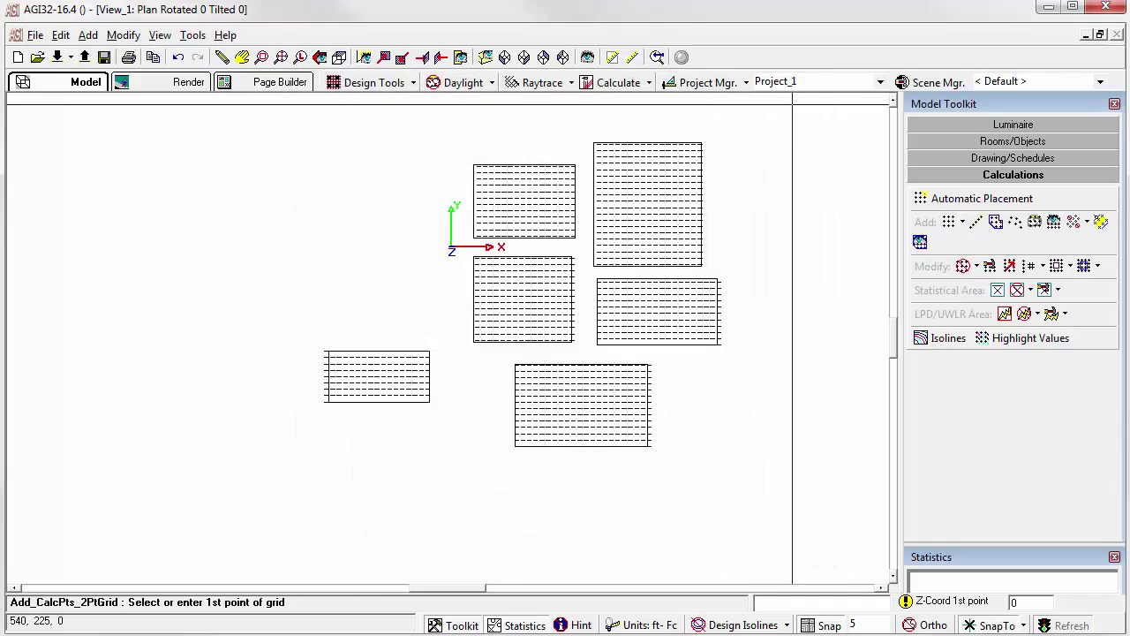
left_click(223, 325)
left_click(388, 209)
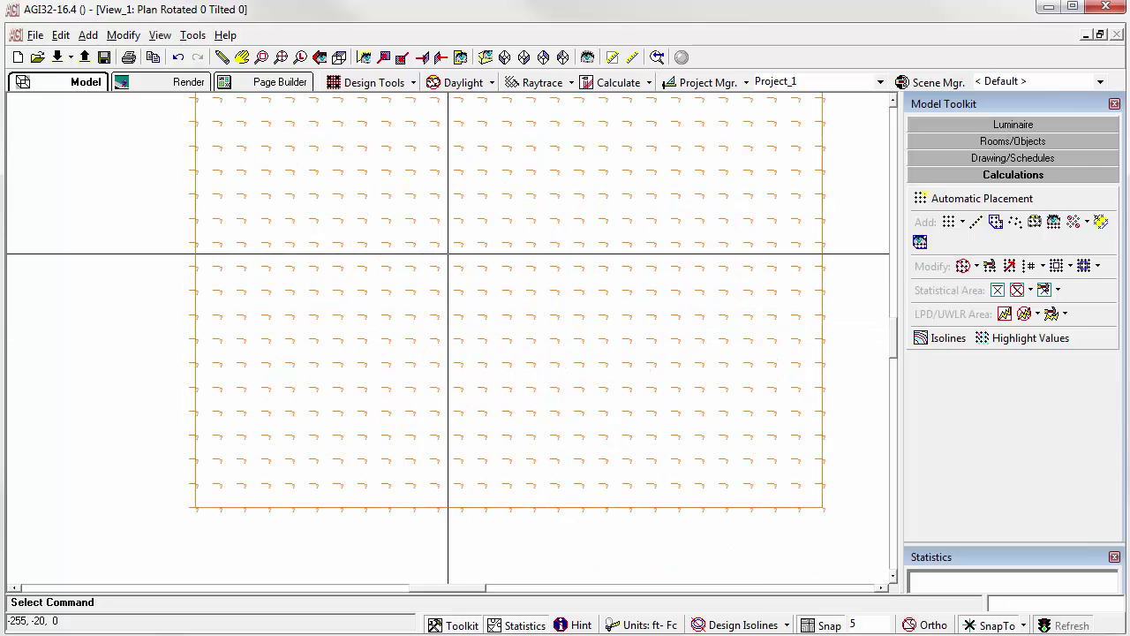
scroll(444, 335, "up", 2)
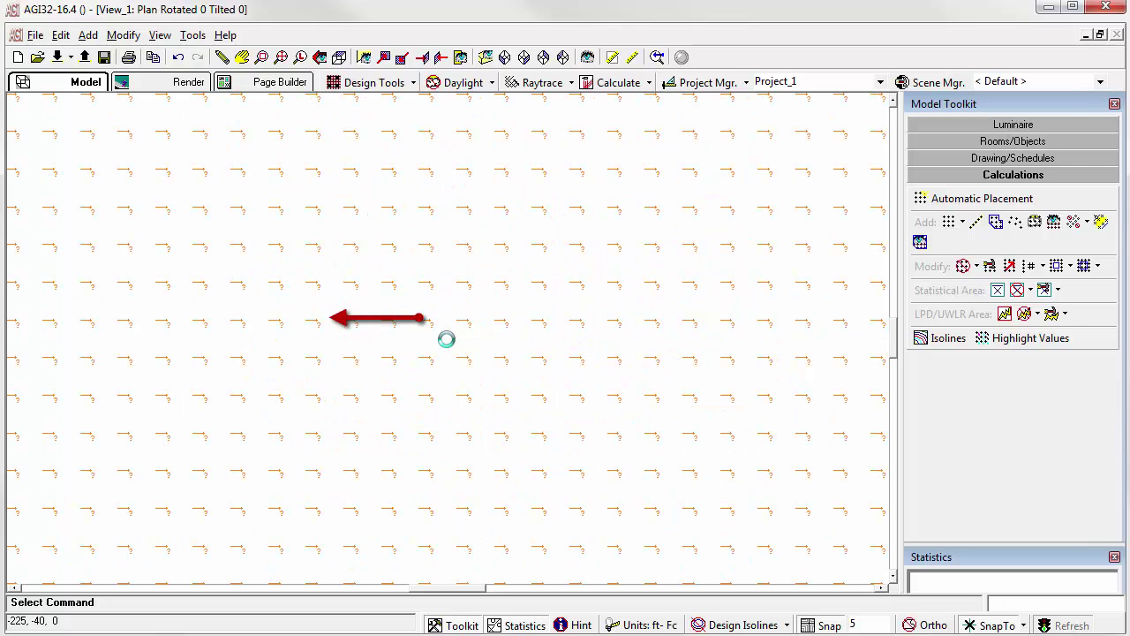
scroll(446, 338, "down", 2)
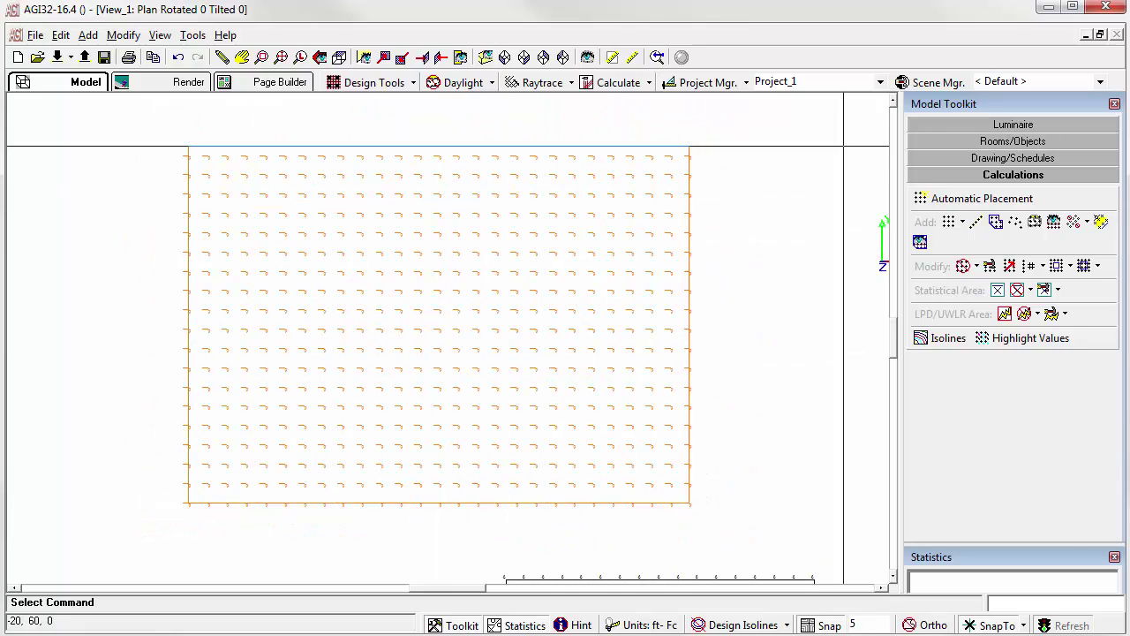
Place a zl-garage test luminaire 20 ft west of the orange grid.
left_click(962, 124)
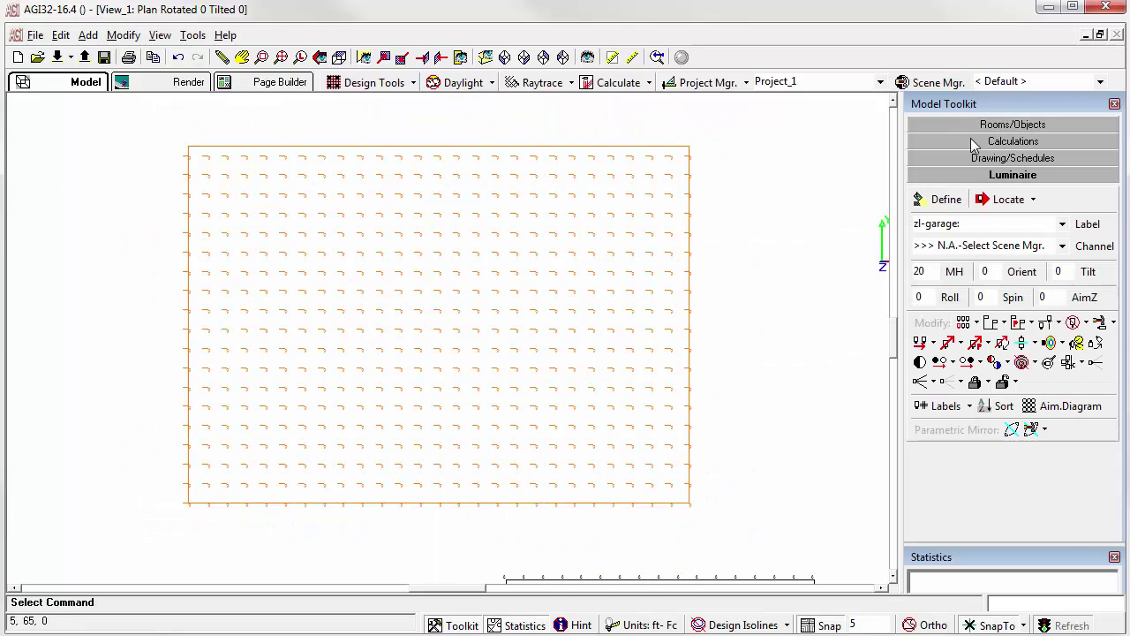
left_click(1004, 200)
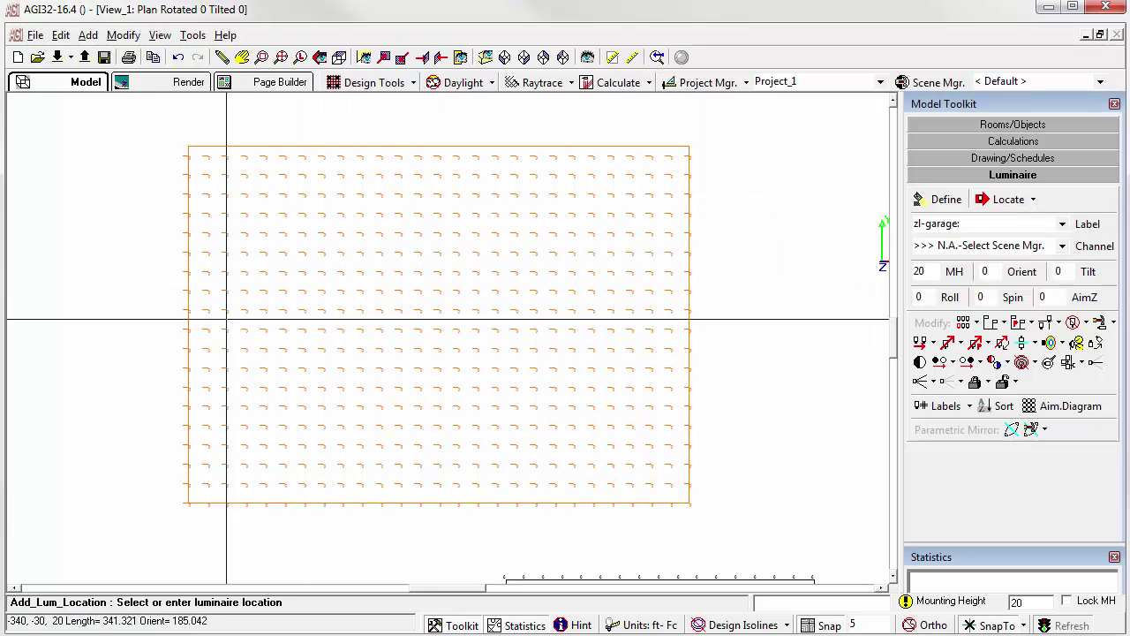
left_click(149, 319)
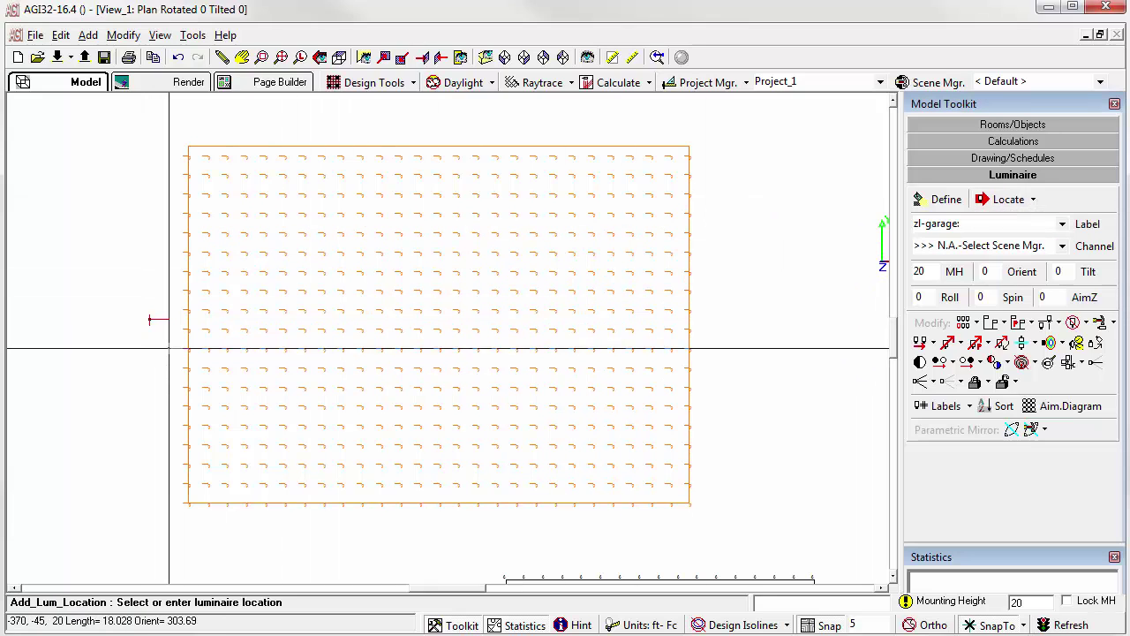
Calculate the orange grid's illuminance values and inspect the readings.
left_click(618, 82)
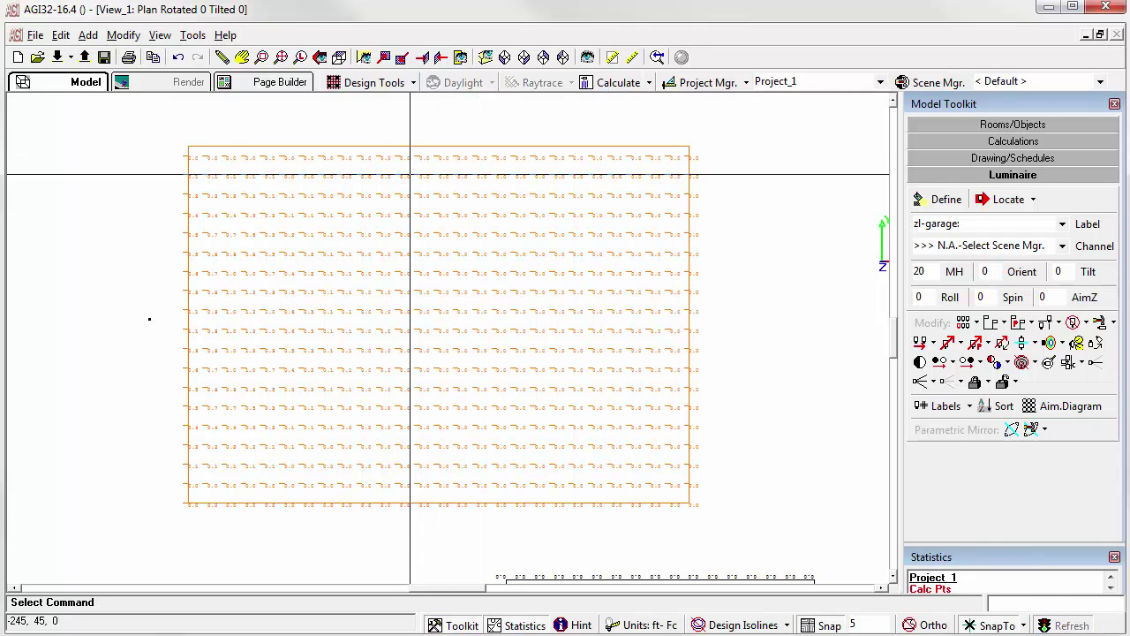
scroll(448, 340, "up", 3)
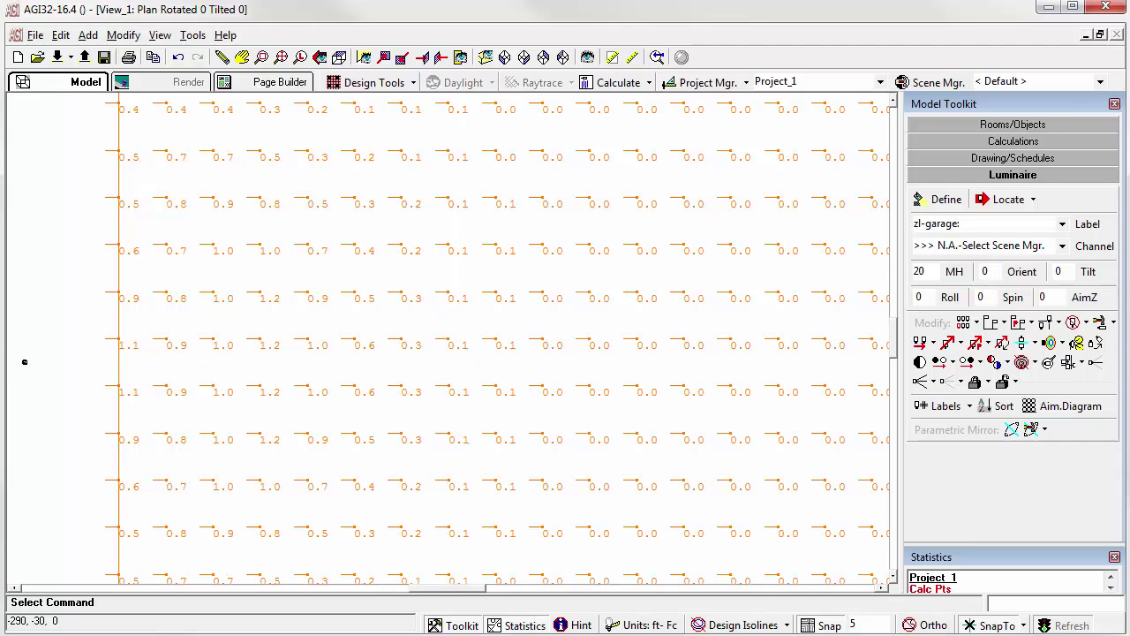
scroll(176, 335, "down", 3)
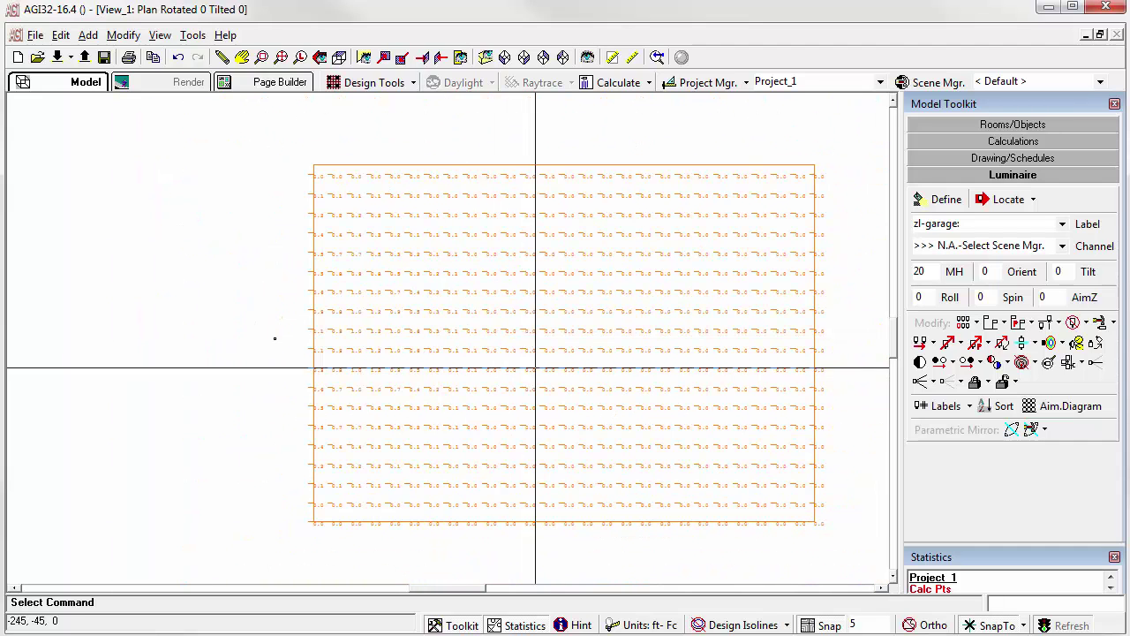
Move the test luminaire to the orange grid's east side, keeping its aim angles.
left_click(947, 342)
left_click(274, 338)
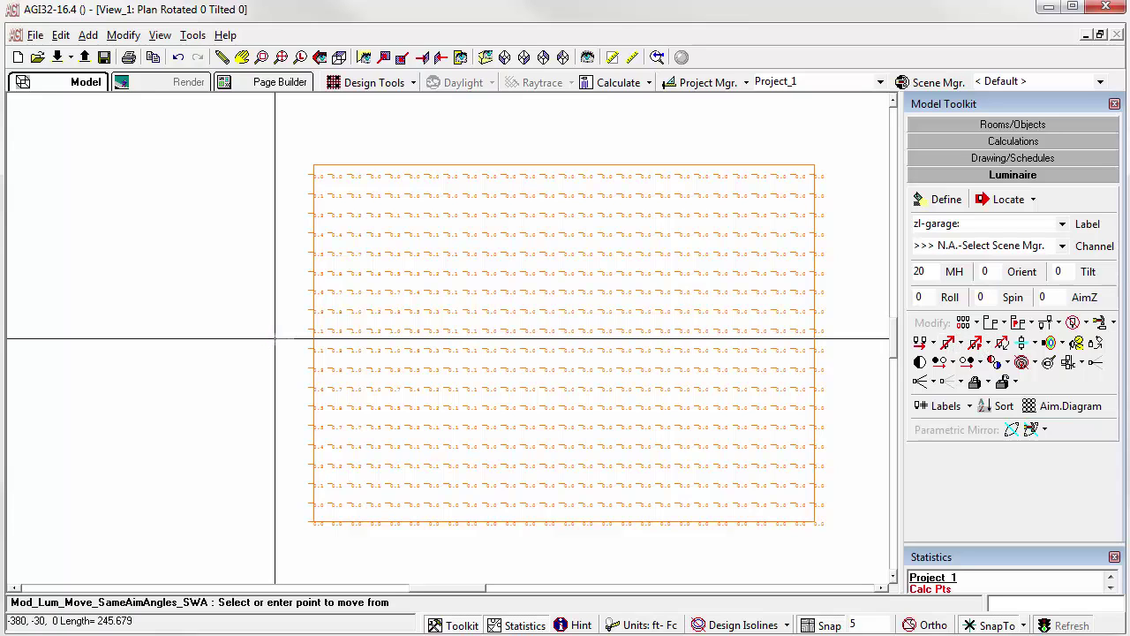
left_click(274, 338)
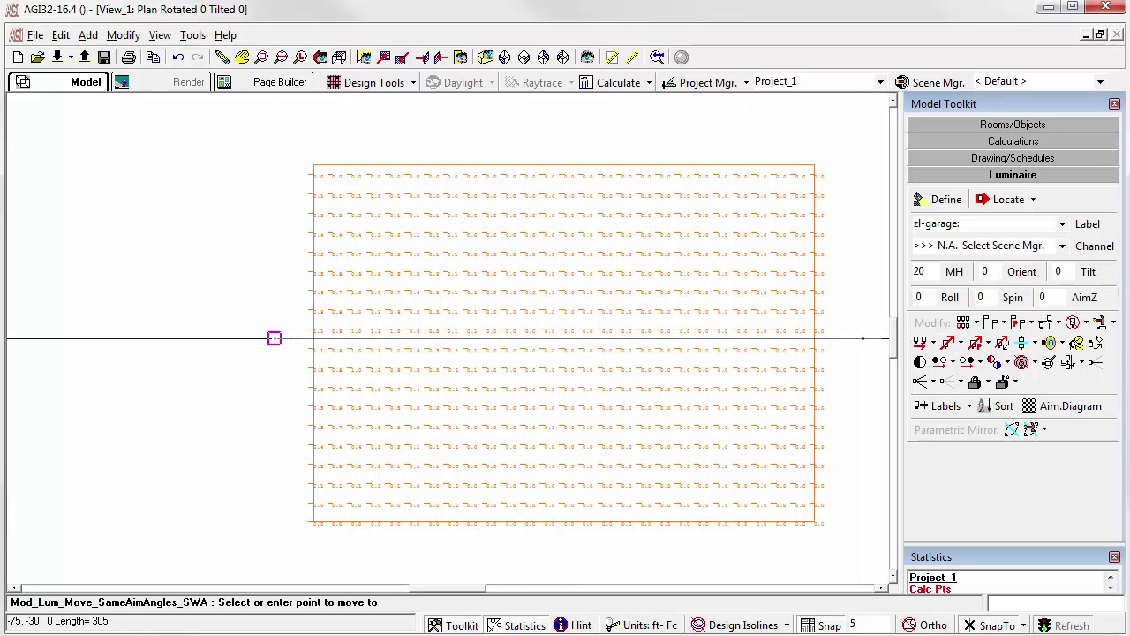
left_click(274, 338)
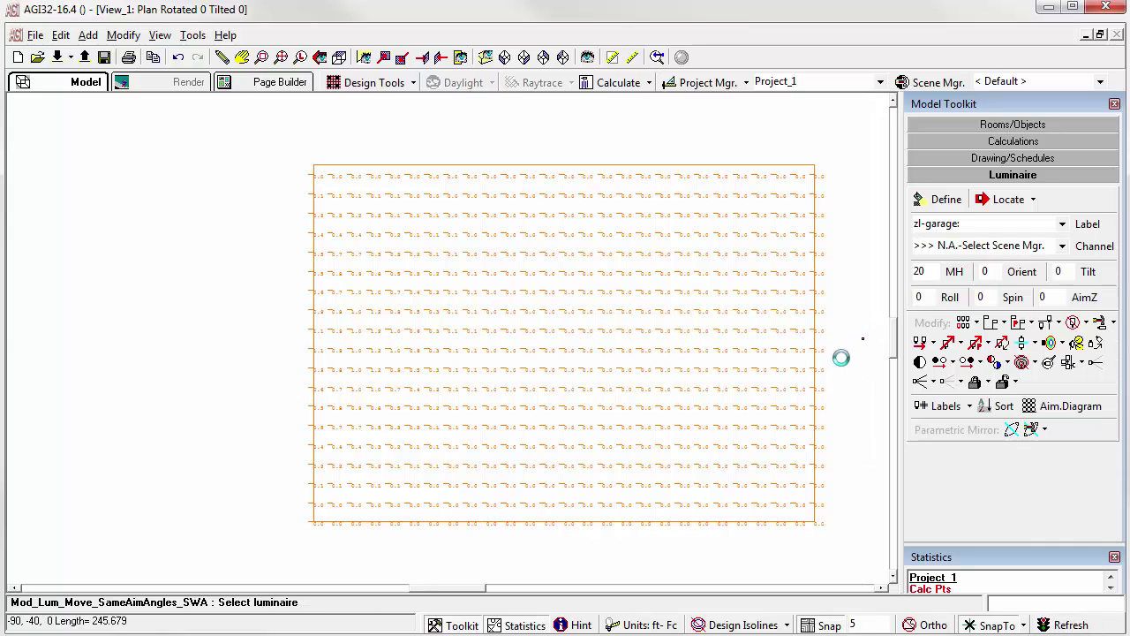
right_click(841, 355)
Recalculate the grid so the west-facing meters read 0.0.
left_click(615, 85)
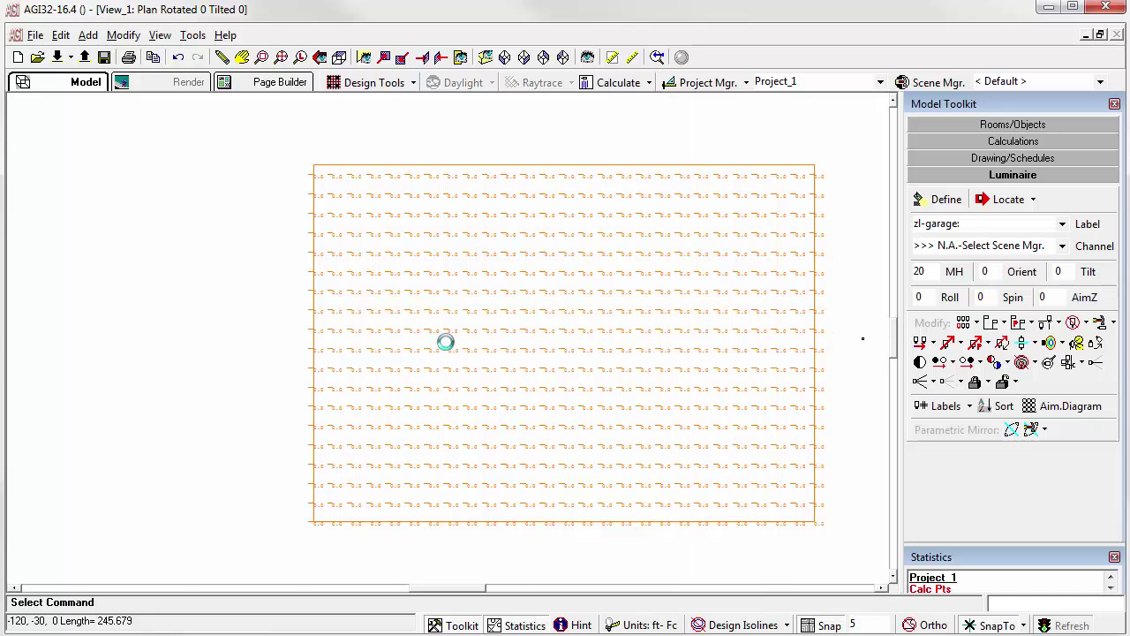
scroll(441, 341, "up", 2)
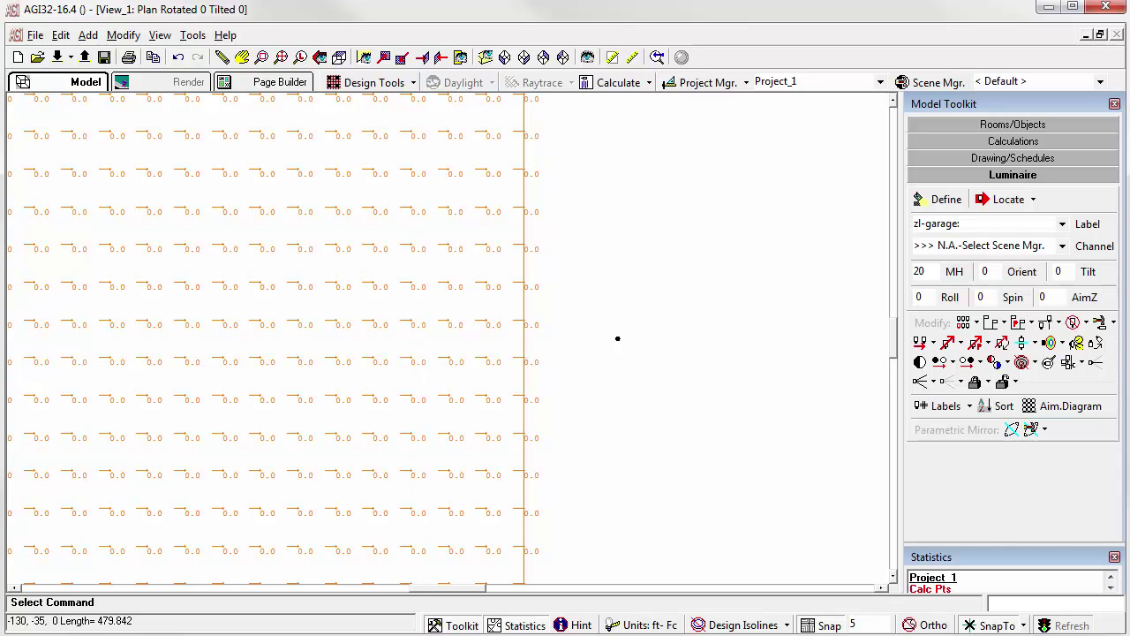
scroll(320, 282, "down", 5)
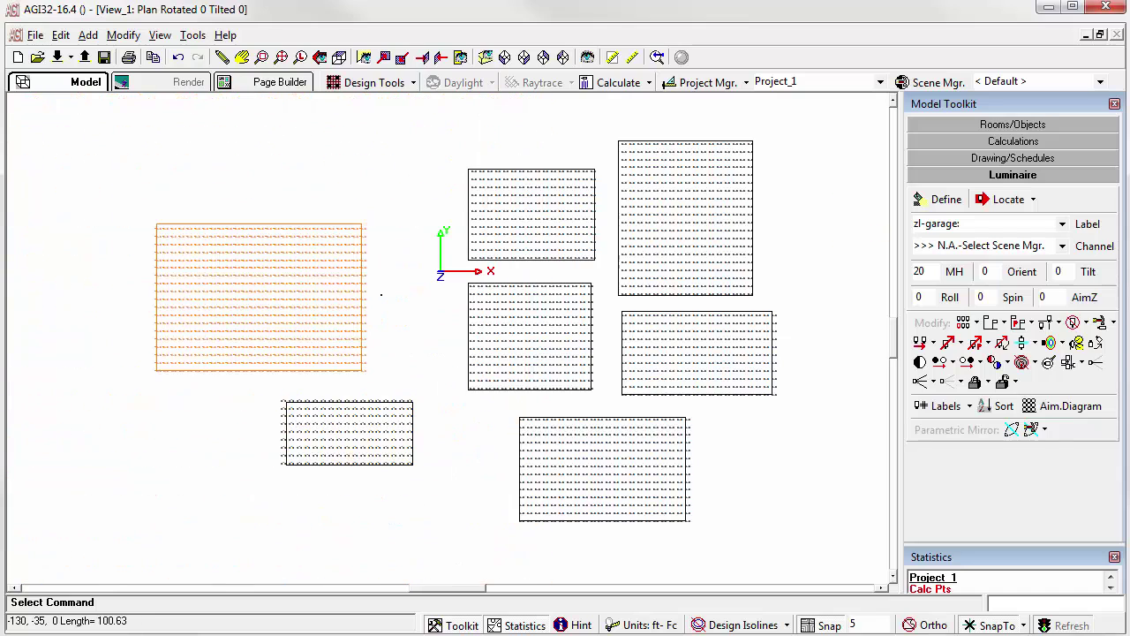
Start 2-point grid CalcPts_8 with Variable - Meter Aiming Point and begin specifying the aim point.
left_click(989, 142)
left_click(949, 221)
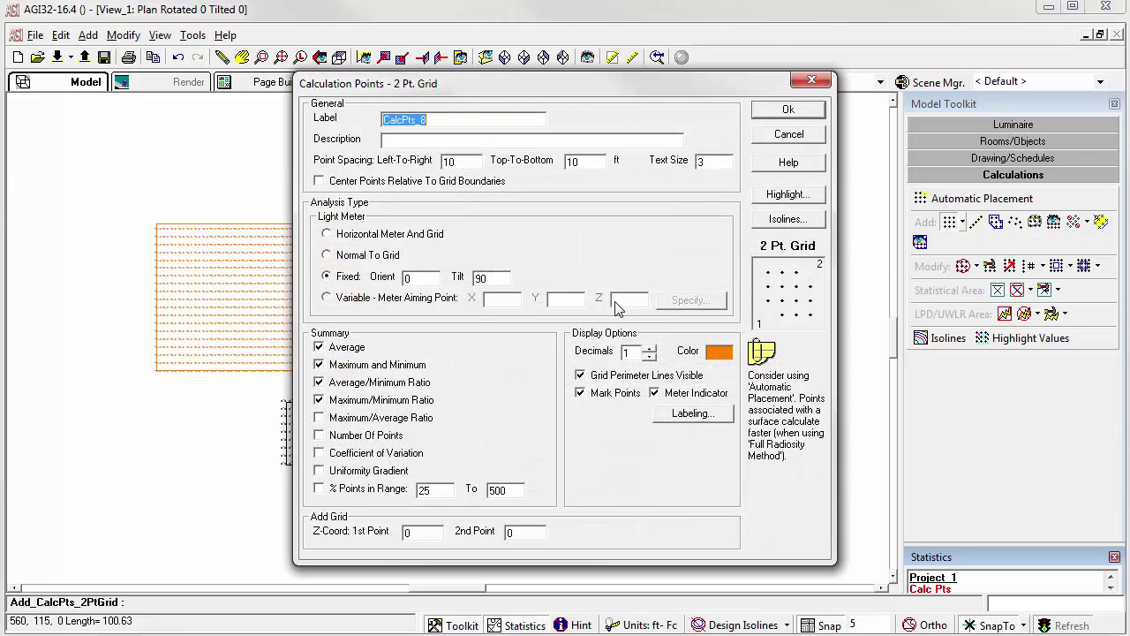
left_click(347, 300)
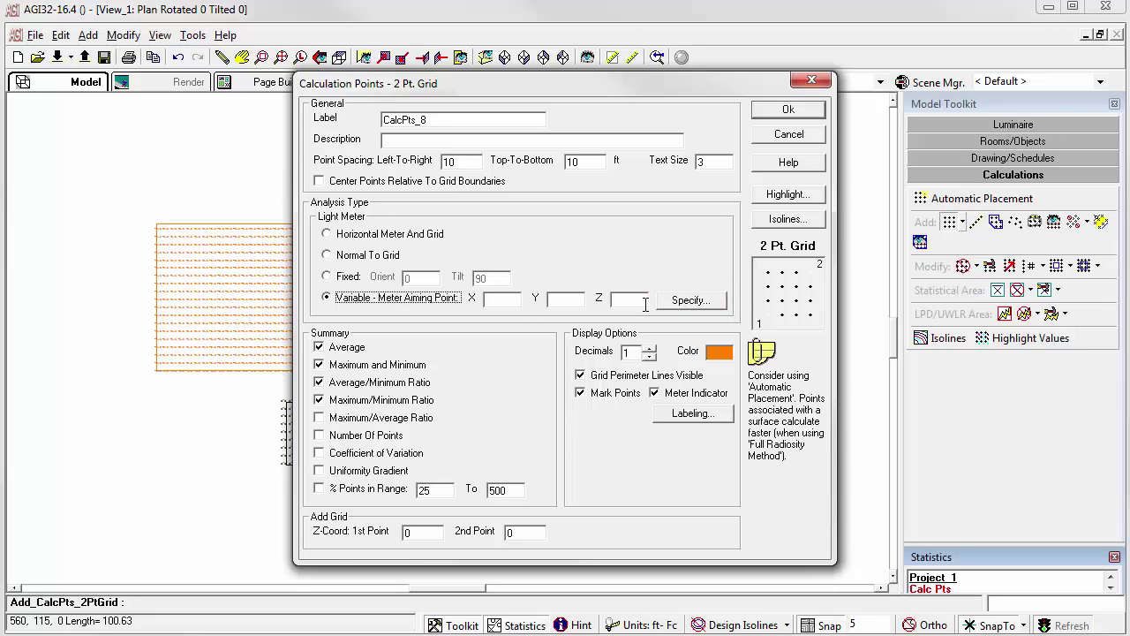
left_click(687, 304)
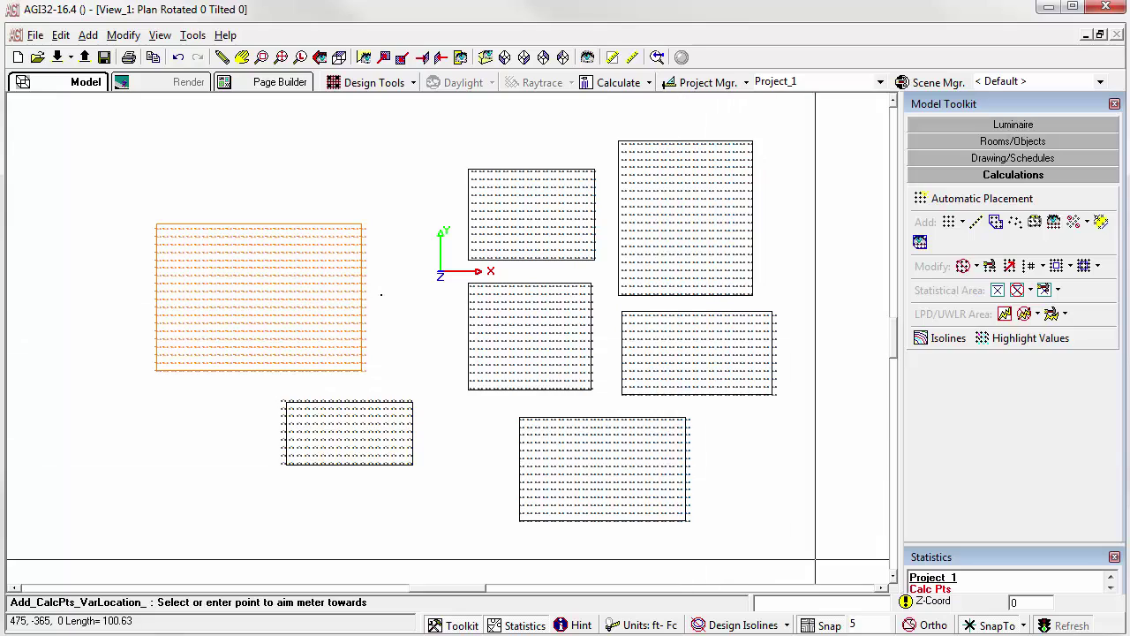
Set the meter aiming point to Z 15 at X -465, Y -285 in the plan.
left_click(1042, 602)
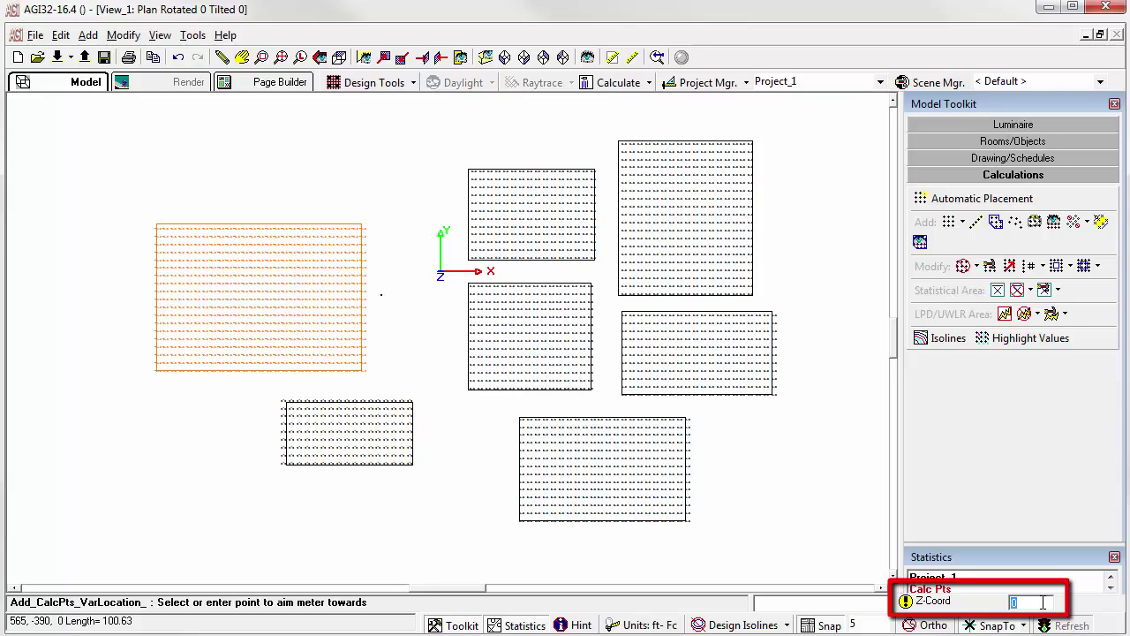
type("15")
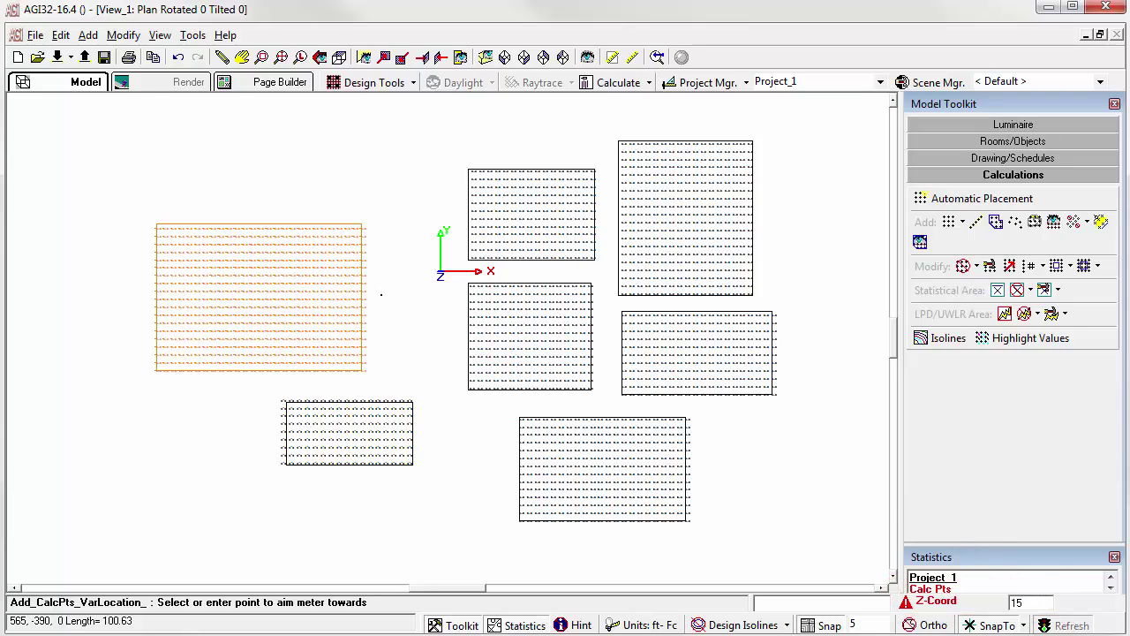
left_click(73, 497)
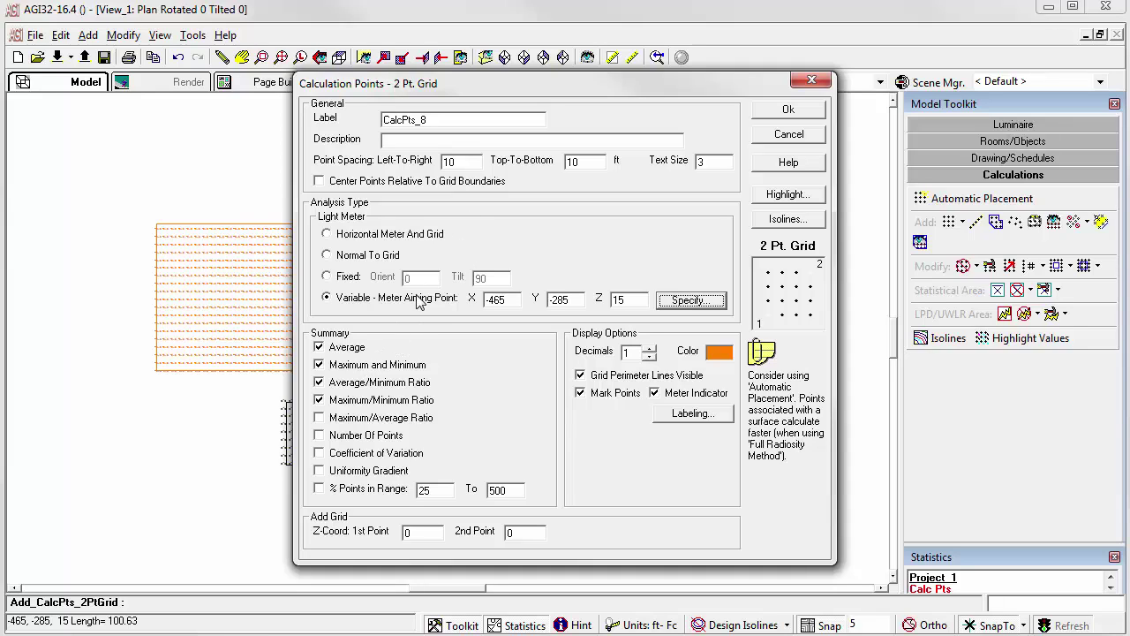
Draw CalcPts_8 at the plan's lower left by two corners and zoom in on its aimed meters.
left_click(788, 110)
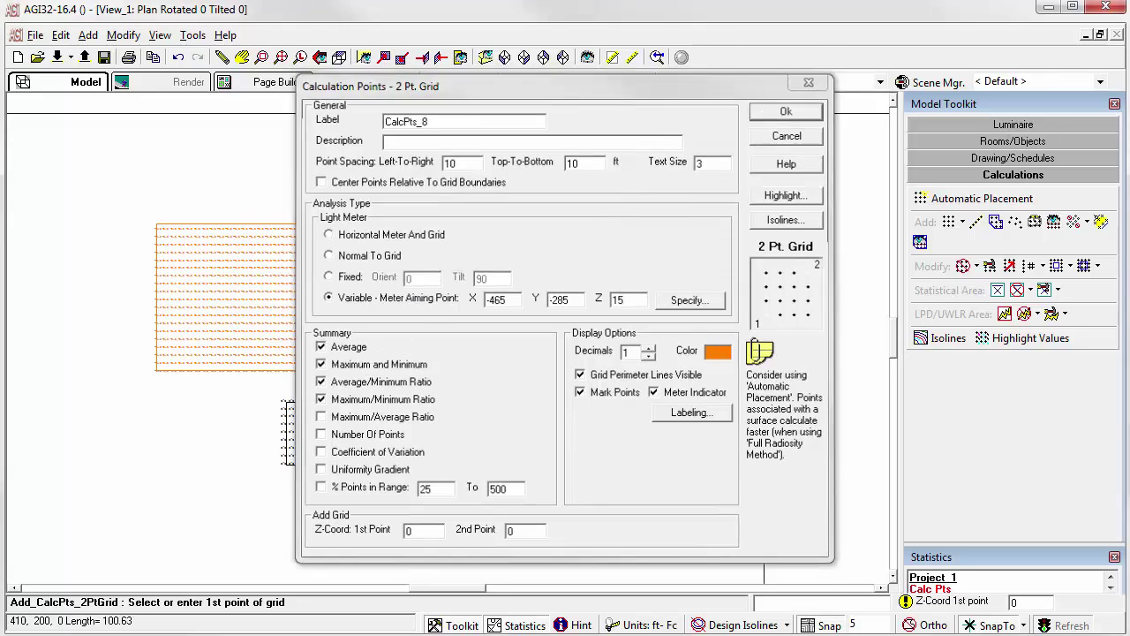
left_click(102, 516)
left_click(244, 429)
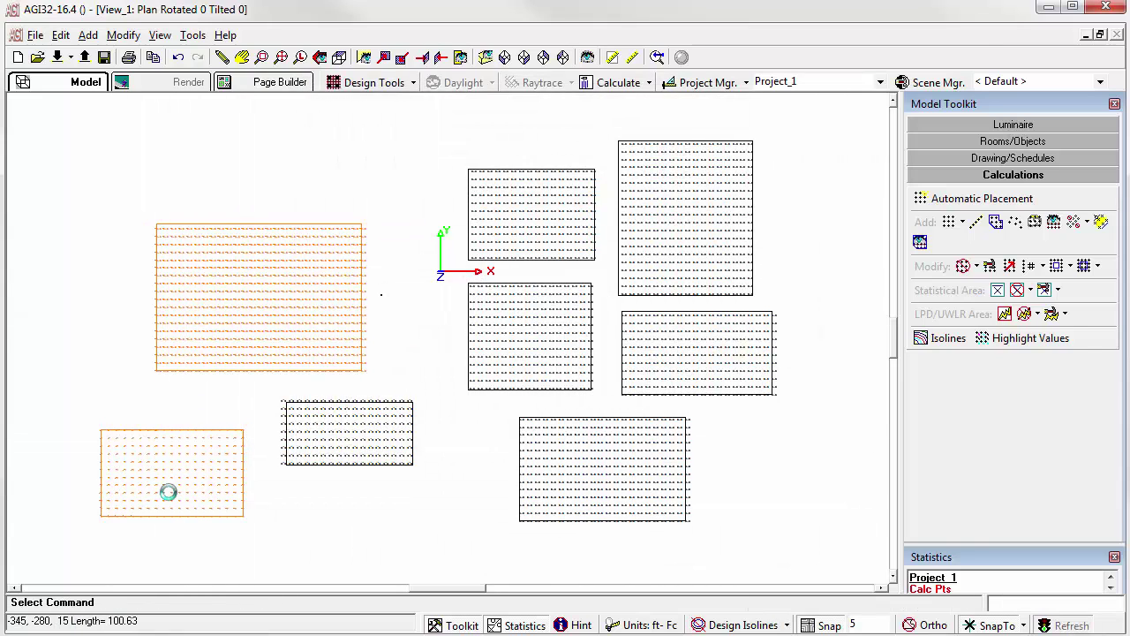
scroll(168, 492, "up", 3)
scroll(447, 339, "up", 2)
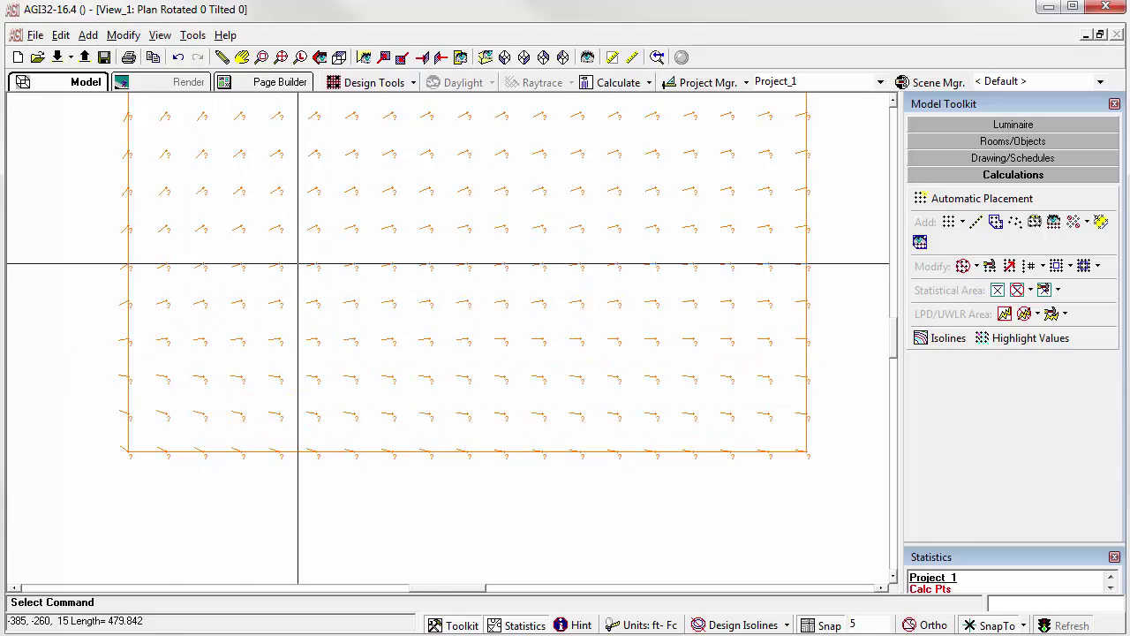
Zoom to extents to show all eight calculation grids in the plan.
left_click(339, 57)
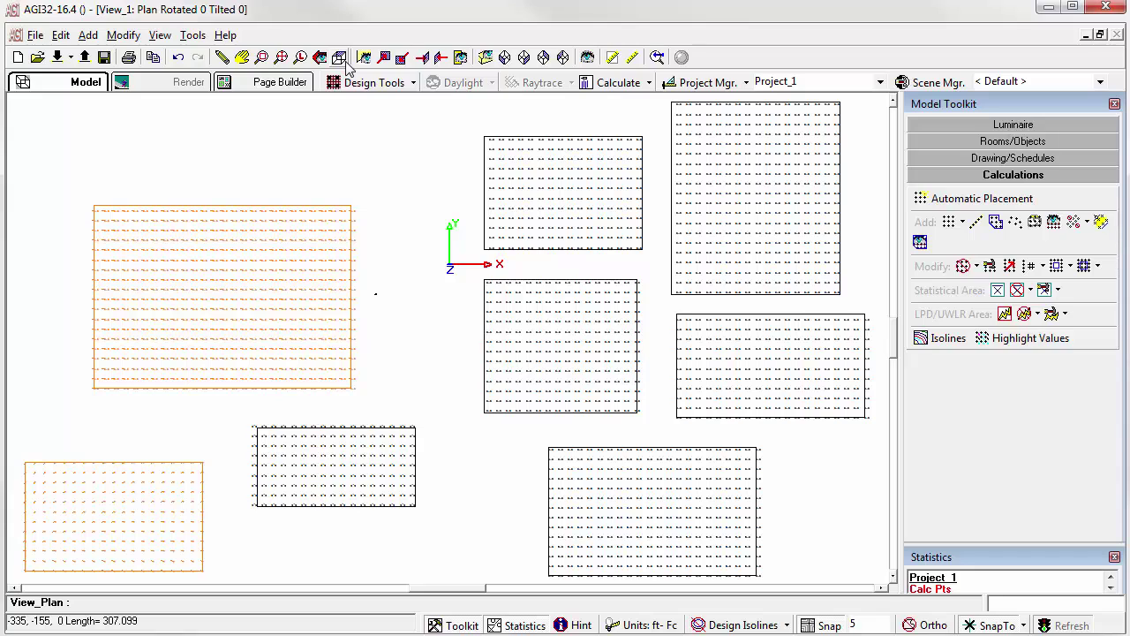